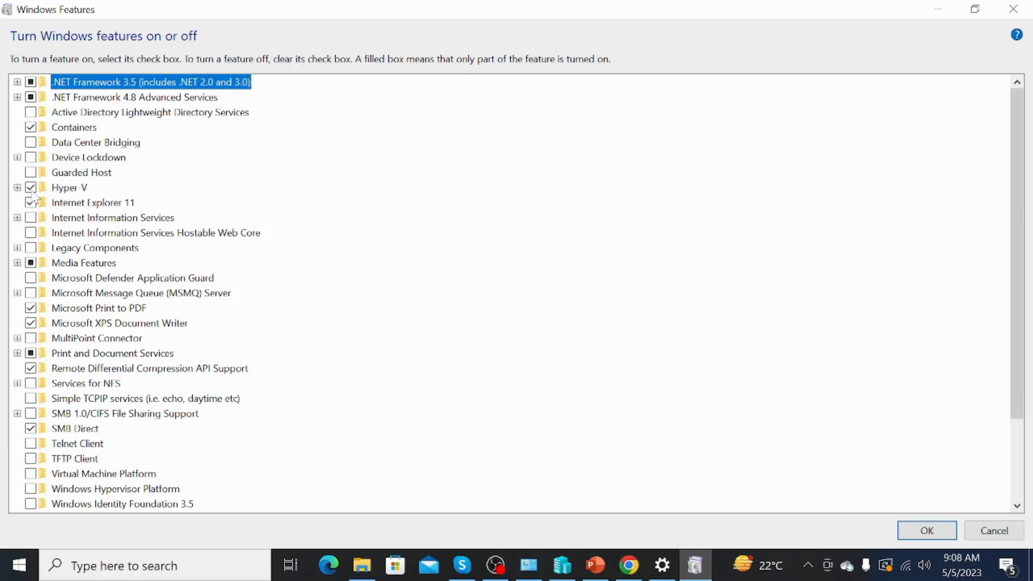
# Re-tick Hyper-V and expand its Management Tools and Platform nodes in Windows Features
pyautogui.click(30, 191)
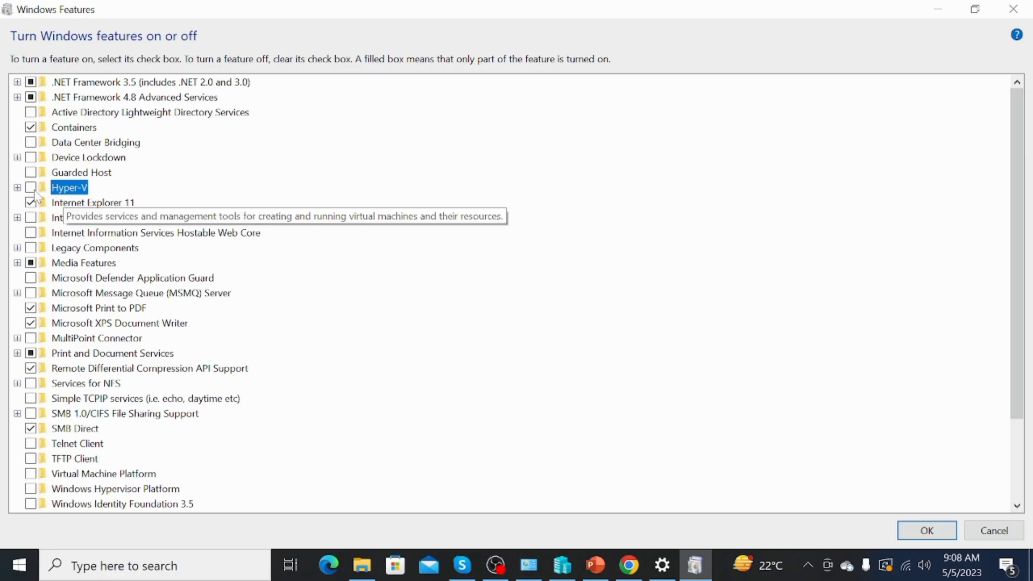
pyautogui.click(35, 192)
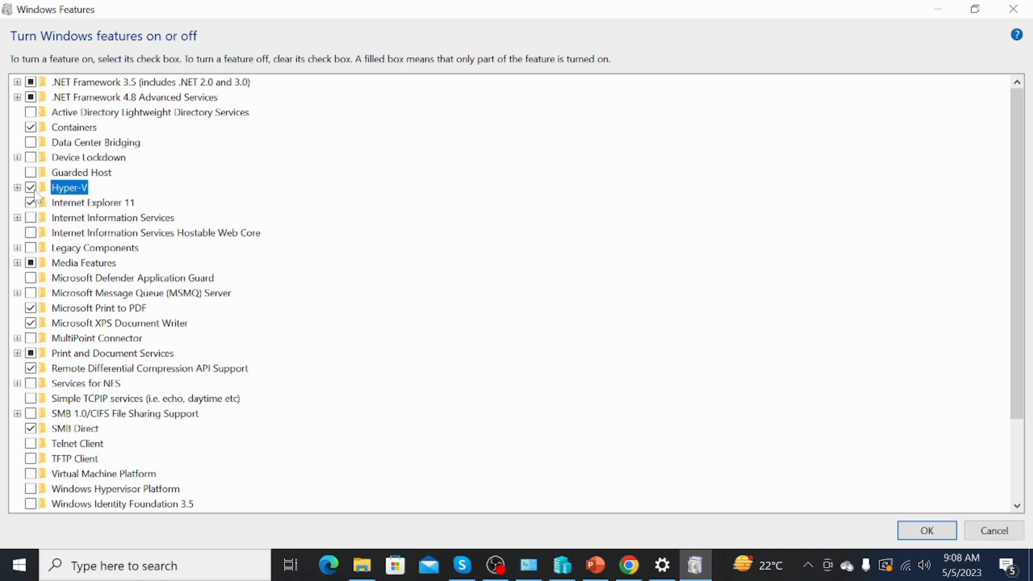
pyautogui.click(17, 188)
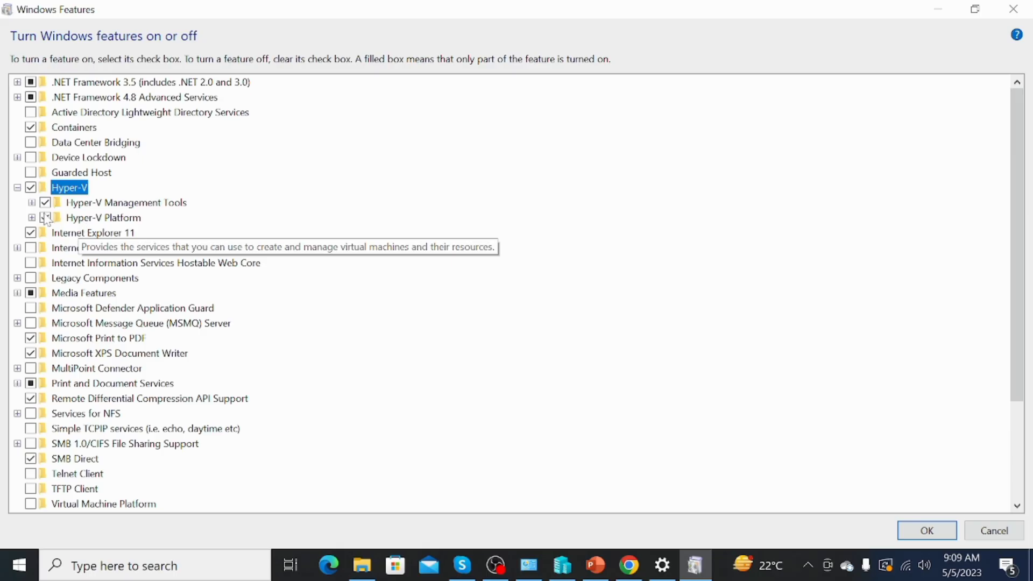
pyautogui.click(33, 204)
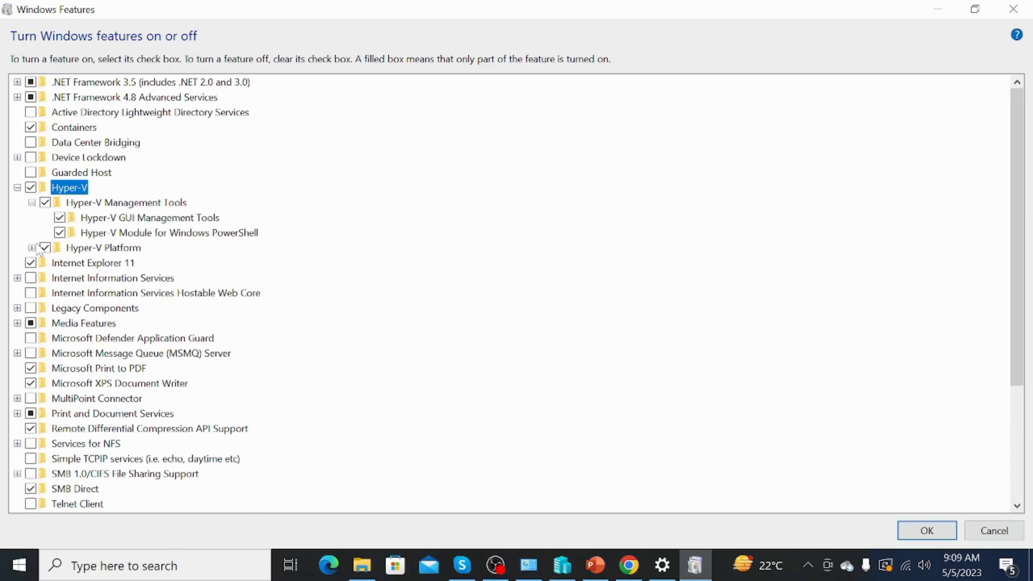
pyautogui.click(32, 248)
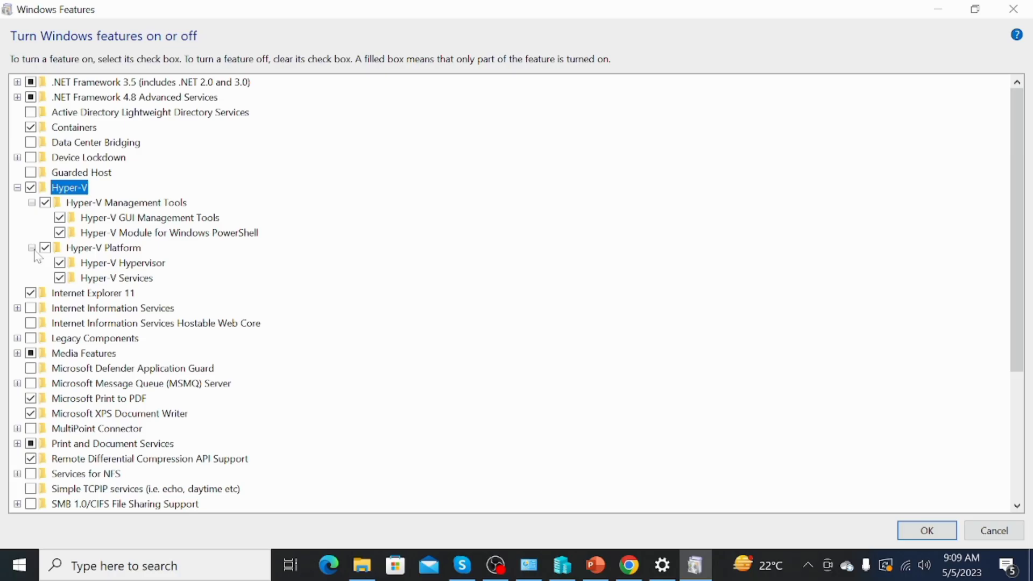
# Re-check Hyper-V so every sub-feature is ticked, then return to the PowerPoint lab slides
pyautogui.click(31, 190)
pyautogui.click(31, 188)
pyautogui.click(596, 573)
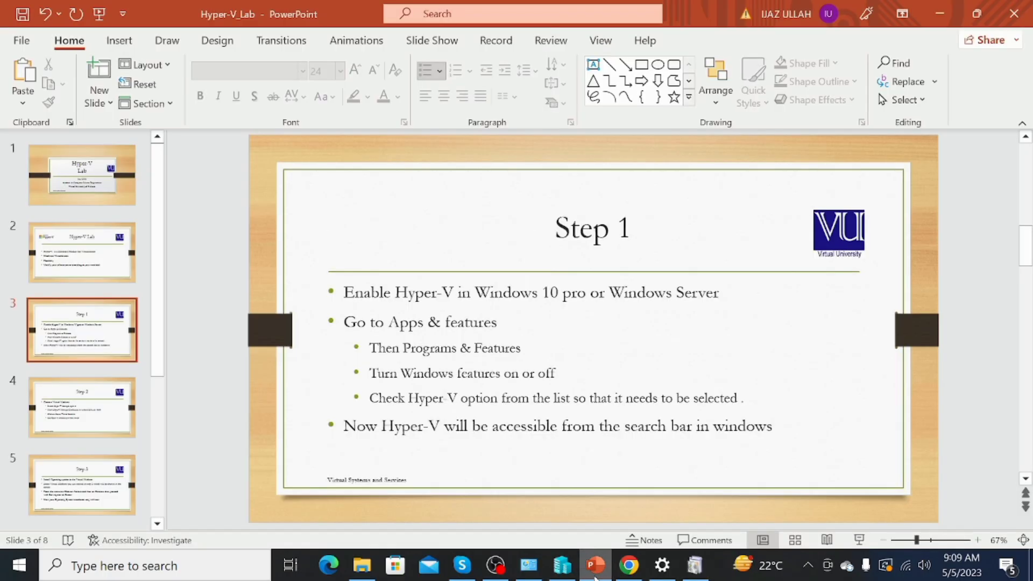
# Advance the slides to Step 2 and search Windows for 'hyper'
pyautogui.press('Down')
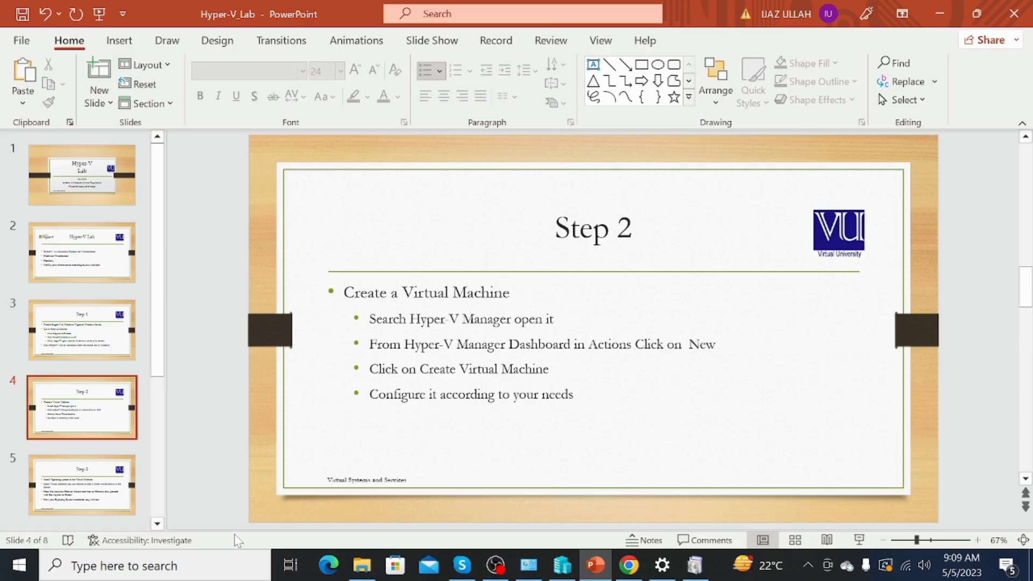
pyautogui.click(189, 571)
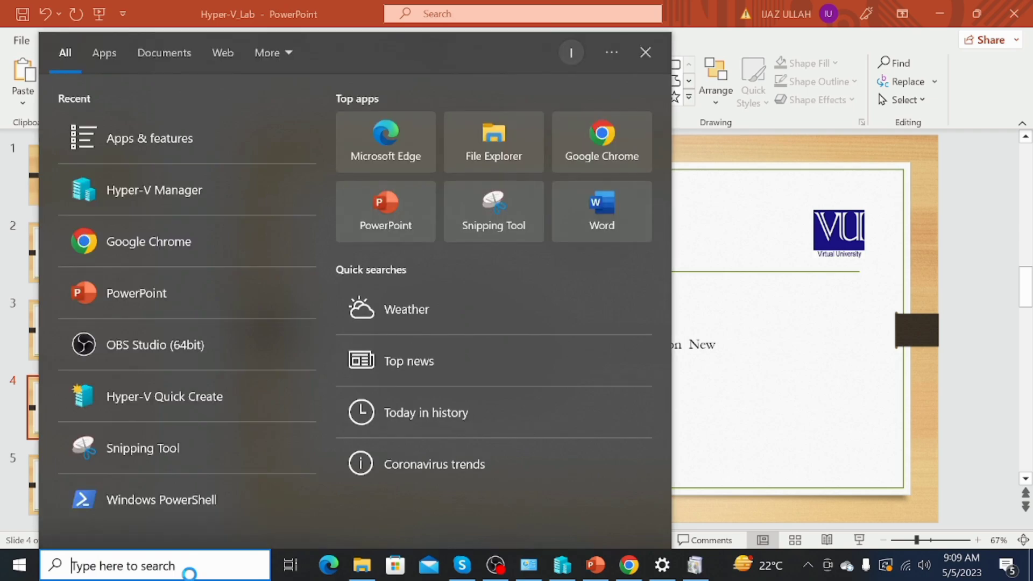
pyautogui.write('hyo')
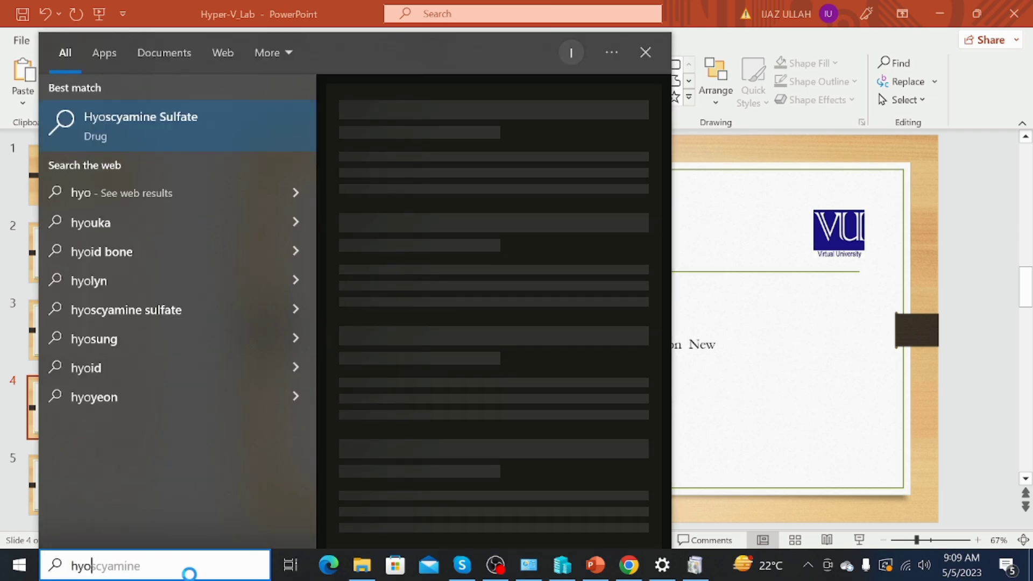
pyautogui.press('BackSpace')
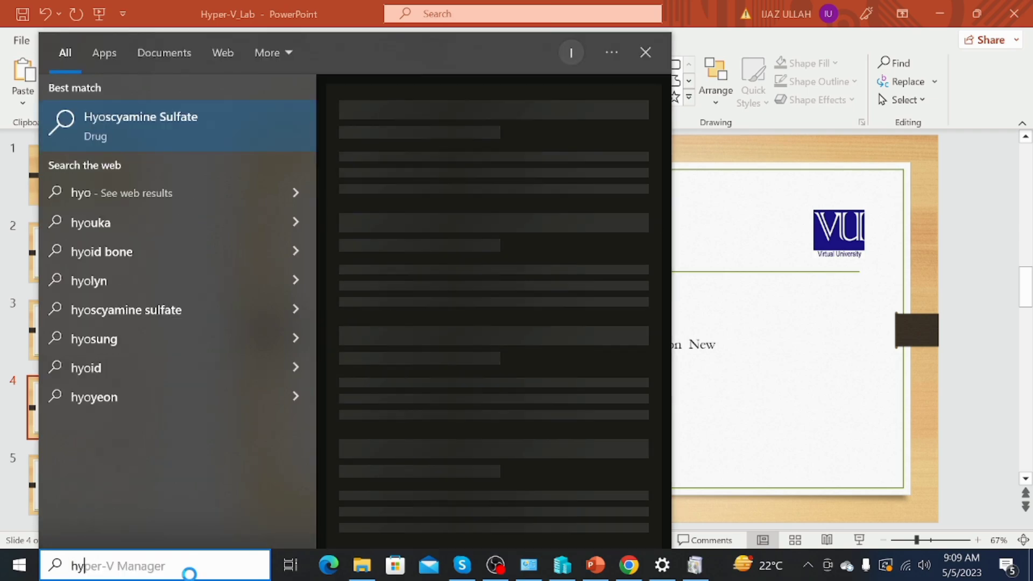
pyautogui.write('per')
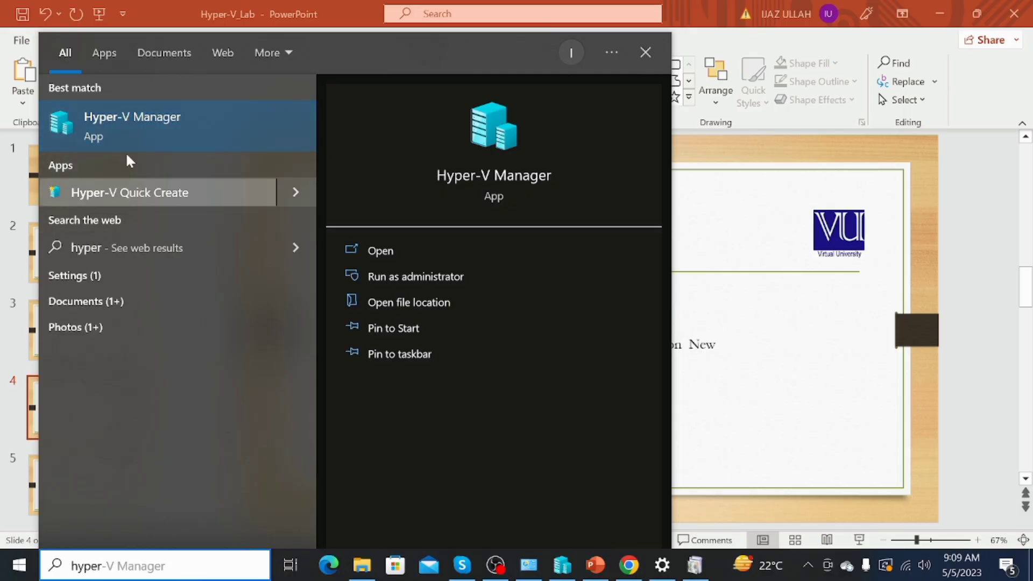
# Launch Hyper-V Manager from the best-match search result
pyautogui.click(141, 117)
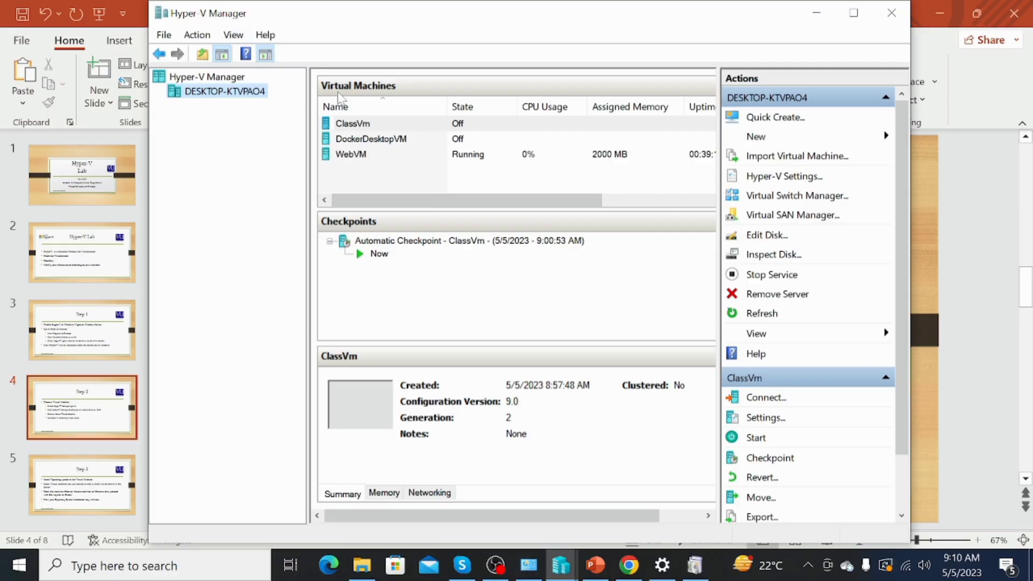
# Minimize Hyper-V Manager to review slides 4 and 5, then restore it from the taskbar
pyautogui.click(561, 565)
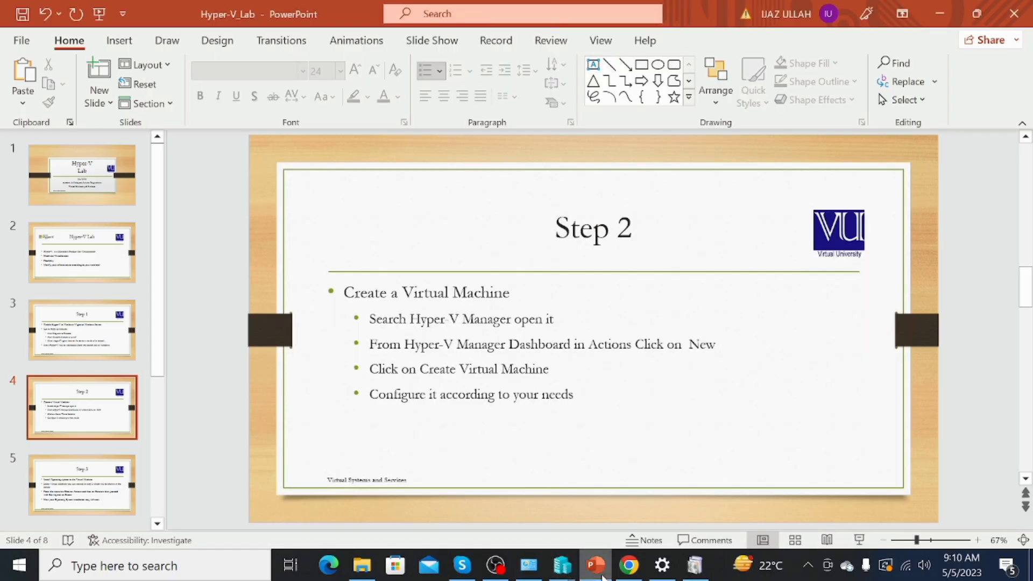
pyautogui.scroll(-2, 692, 421)
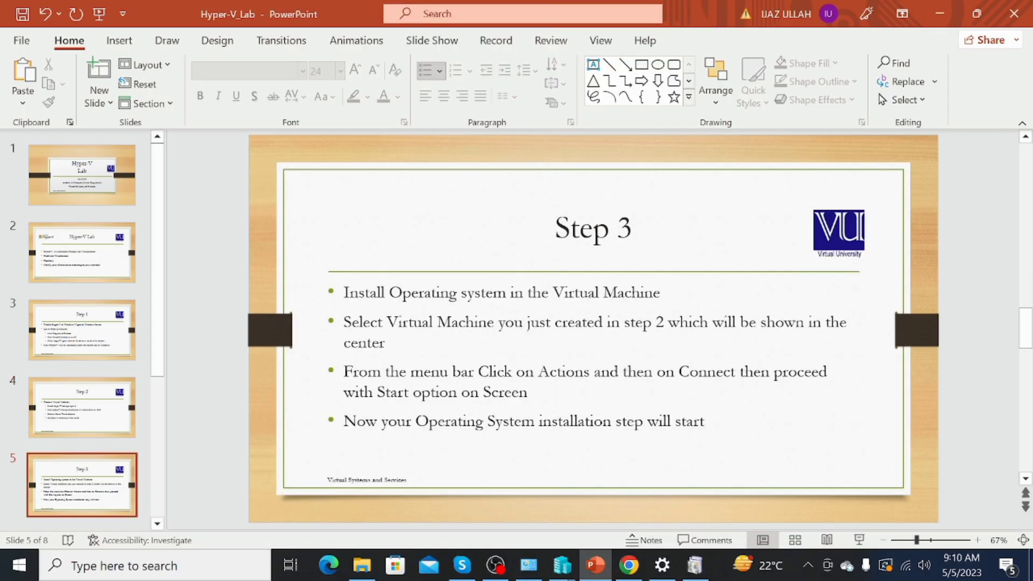
pyautogui.scroll(2, 593, 329)
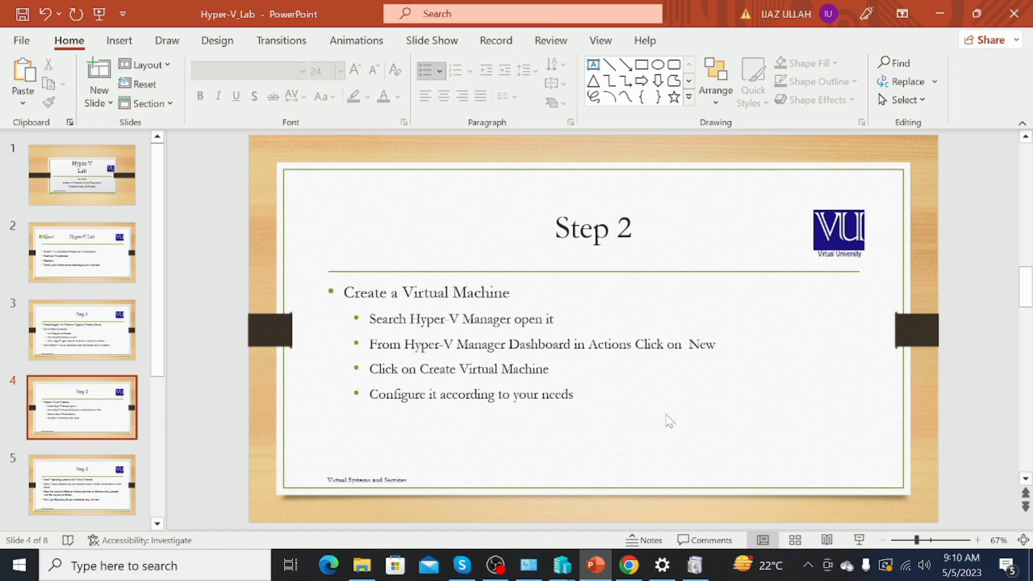
pyautogui.click(561, 565)
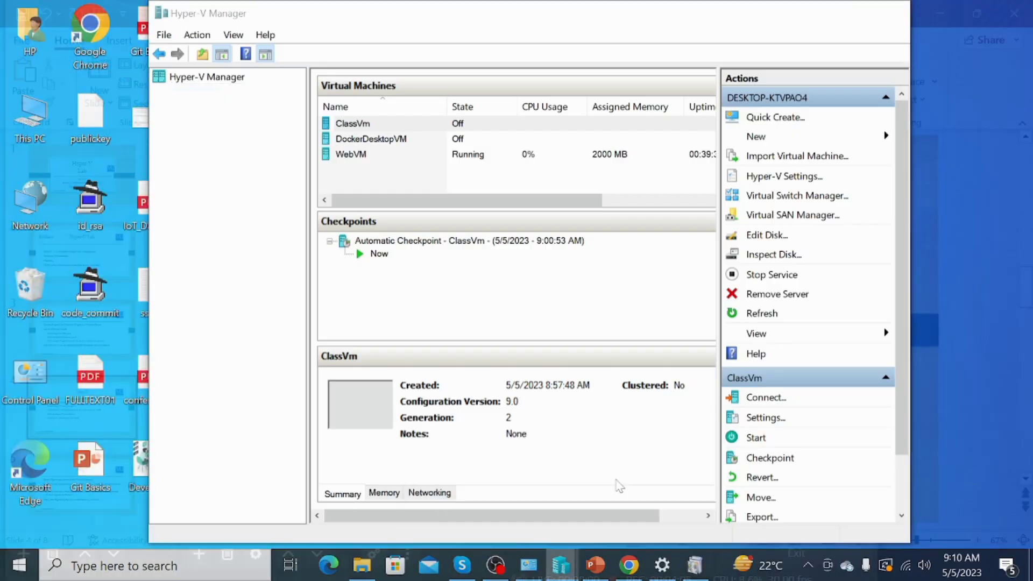
# Choose New > Virtual Machine from the Actions pane in Hyper-V Manager
pyautogui.click(619, 485)
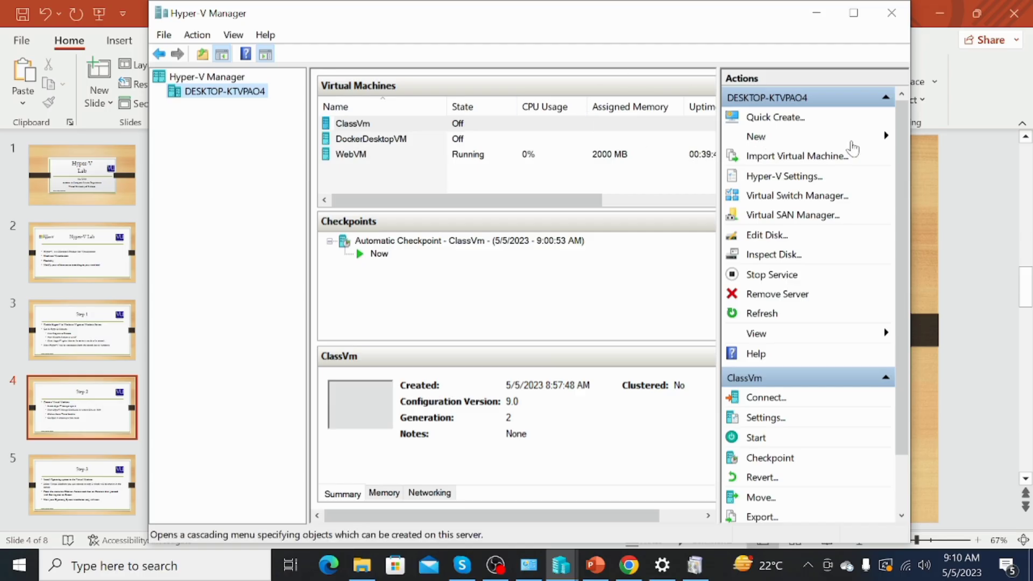
pyautogui.click(882, 141)
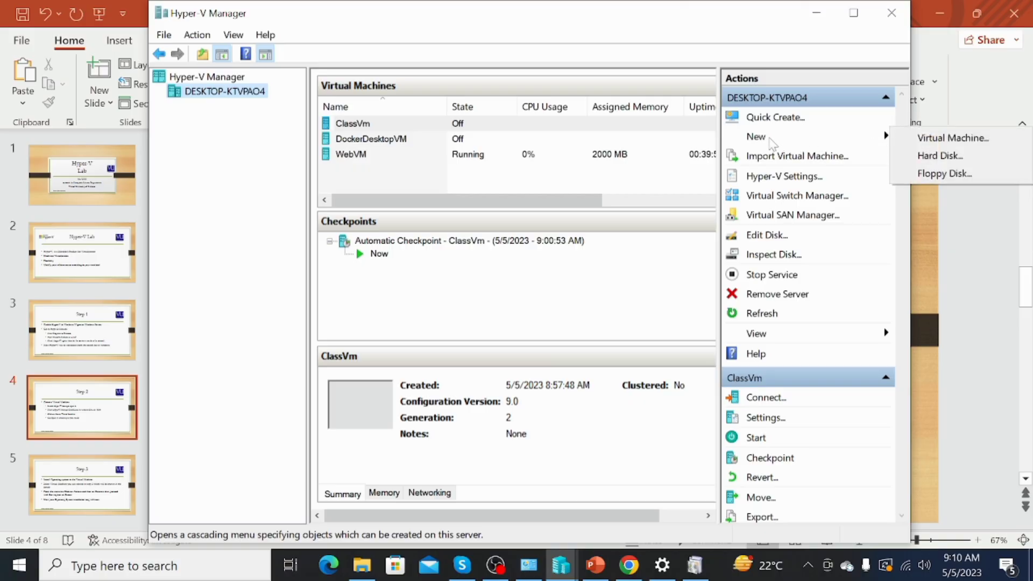
pyautogui.click(925, 140)
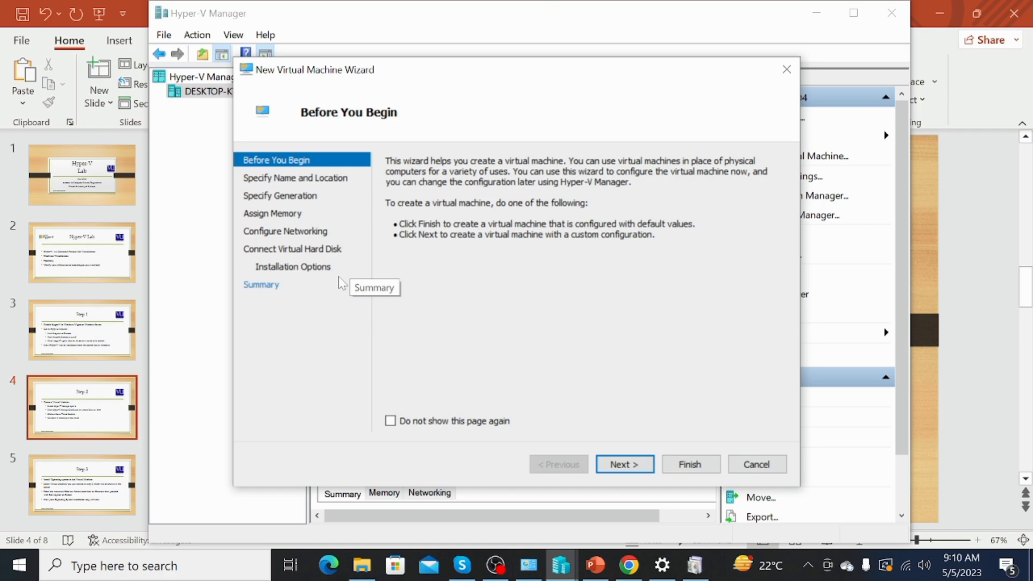
# Name the new virtual machine 'Test' and make it Generation 2
pyautogui.click(623, 466)
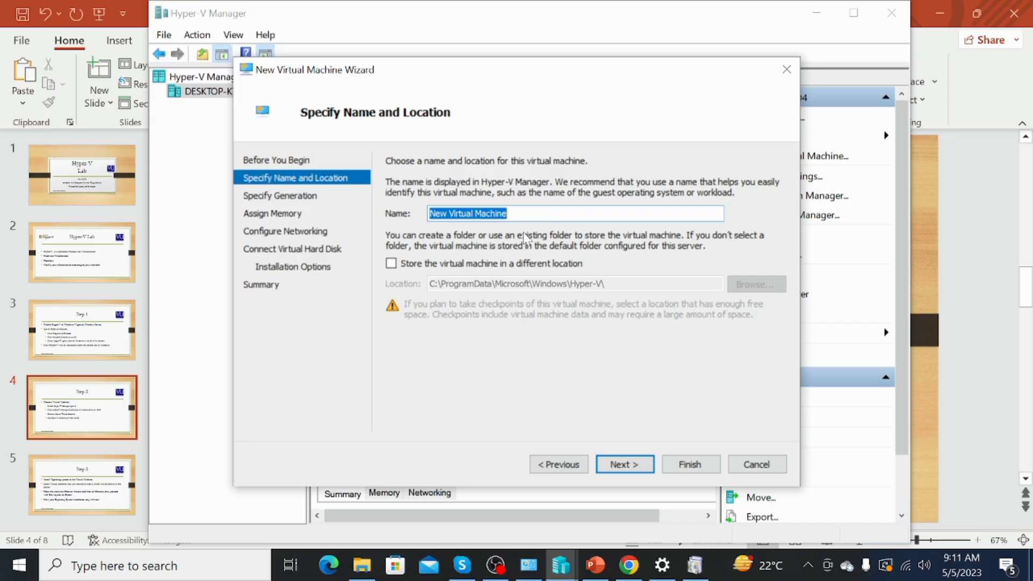
pyautogui.write('Test')
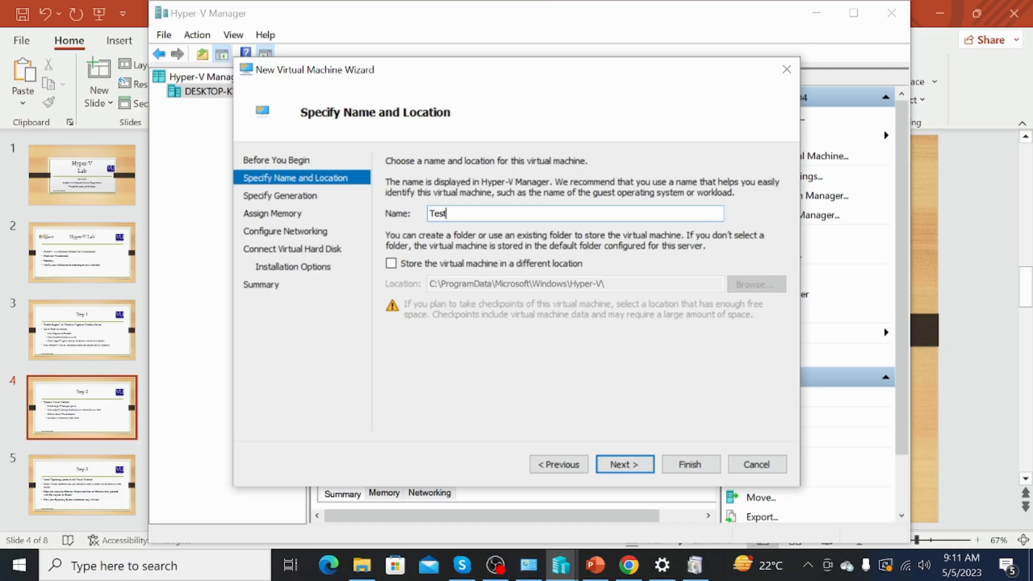
pyautogui.click(616, 469)
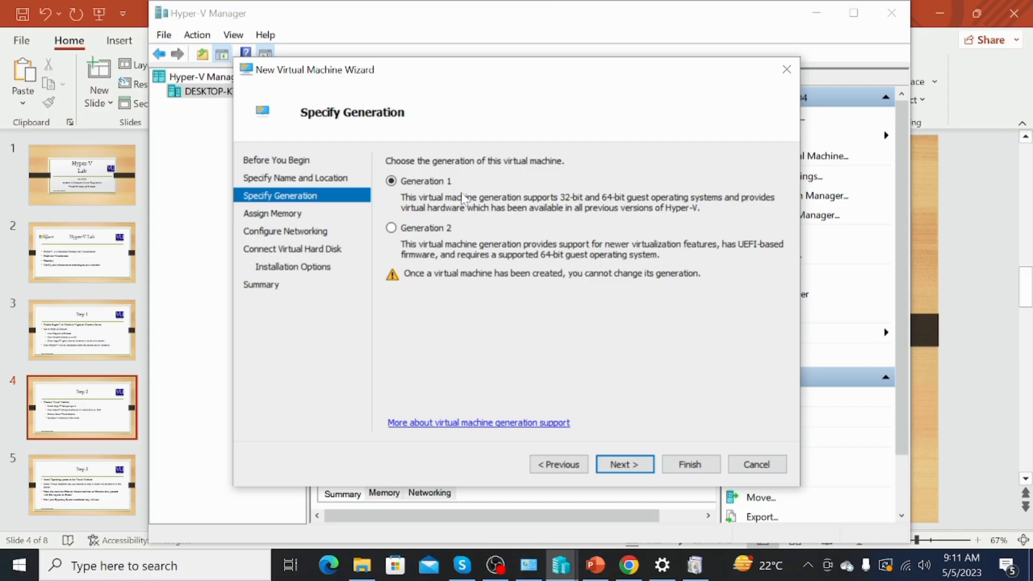
pyautogui.click(391, 228)
# Set startup memory to 4000 MB, keeping Dynamic Memory on
pyautogui.click(630, 465)
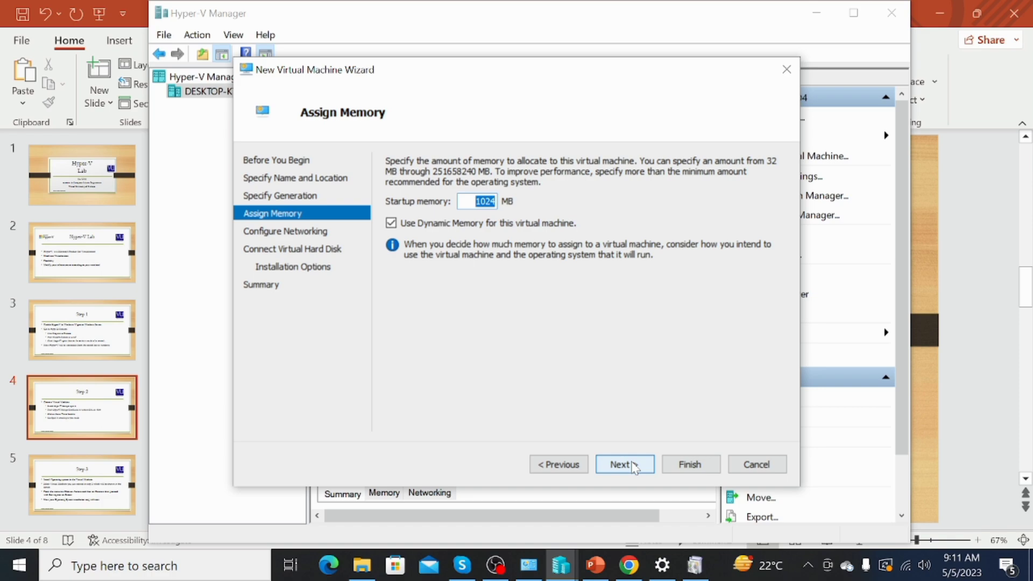
pyautogui.press('BackSpace')
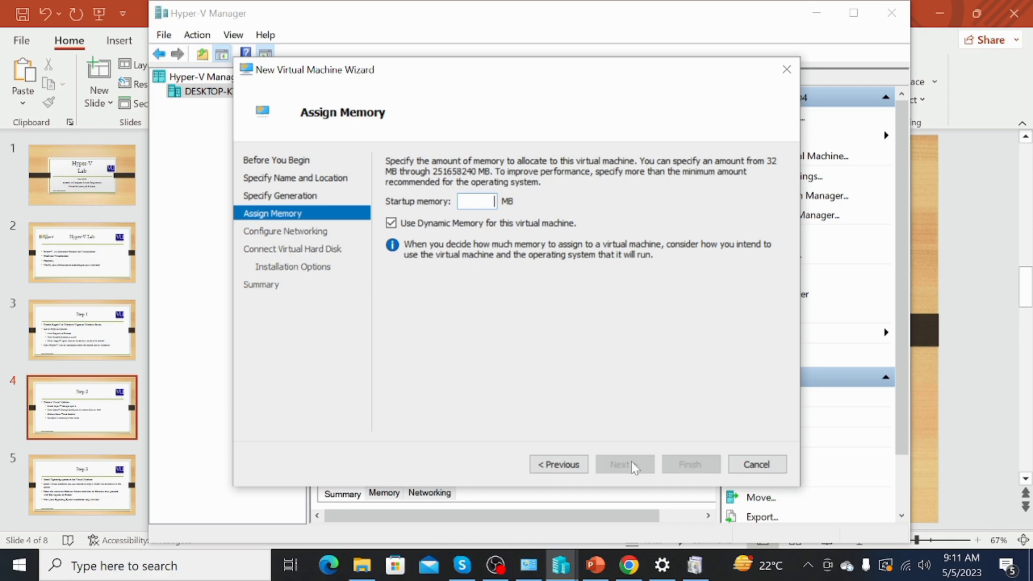
pyautogui.write('4000')
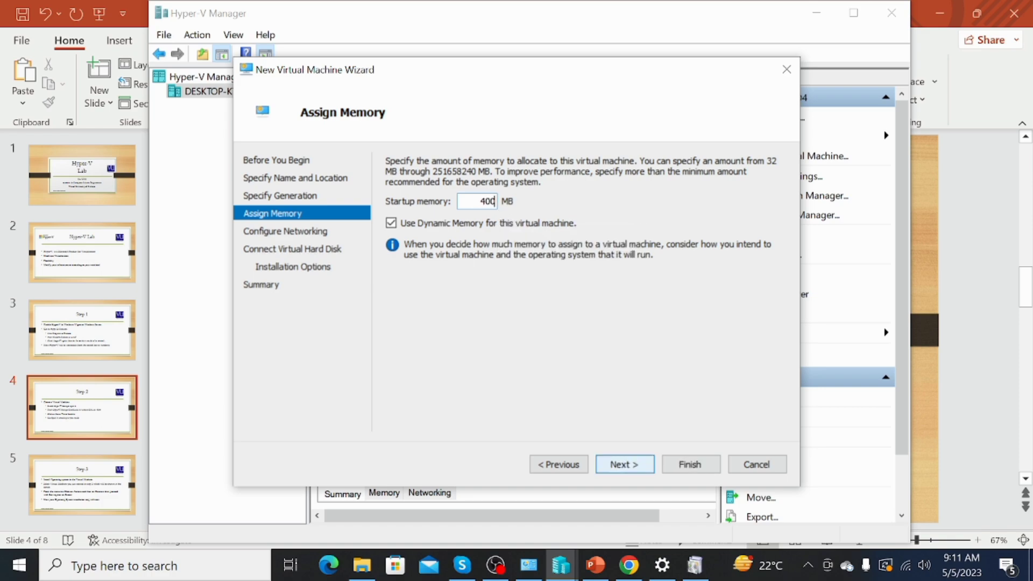
pyautogui.click(633, 466)
# Connect the VM's network adapter to the Default Switch
pyautogui.click(634, 466)
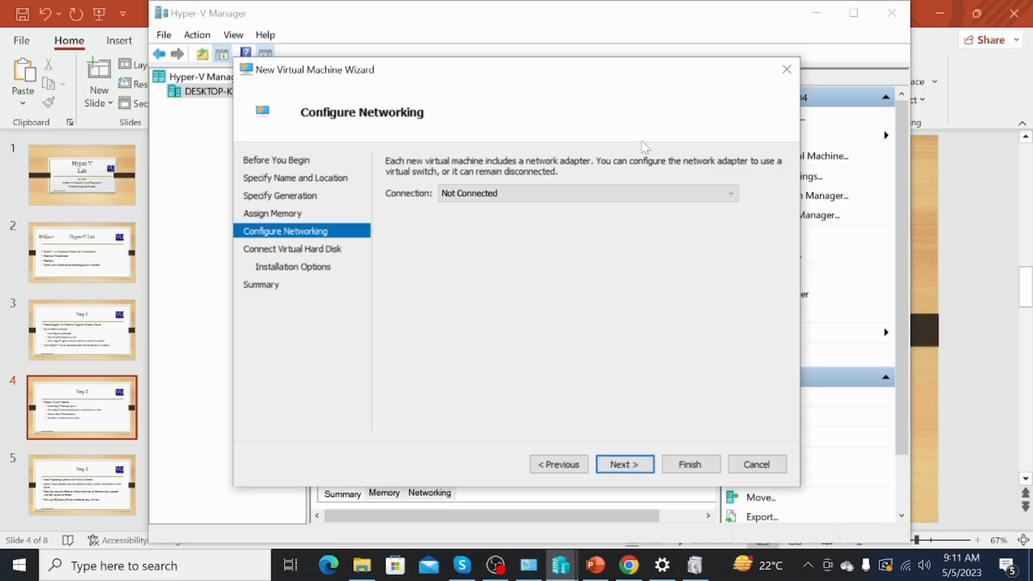
pyautogui.click(647, 195)
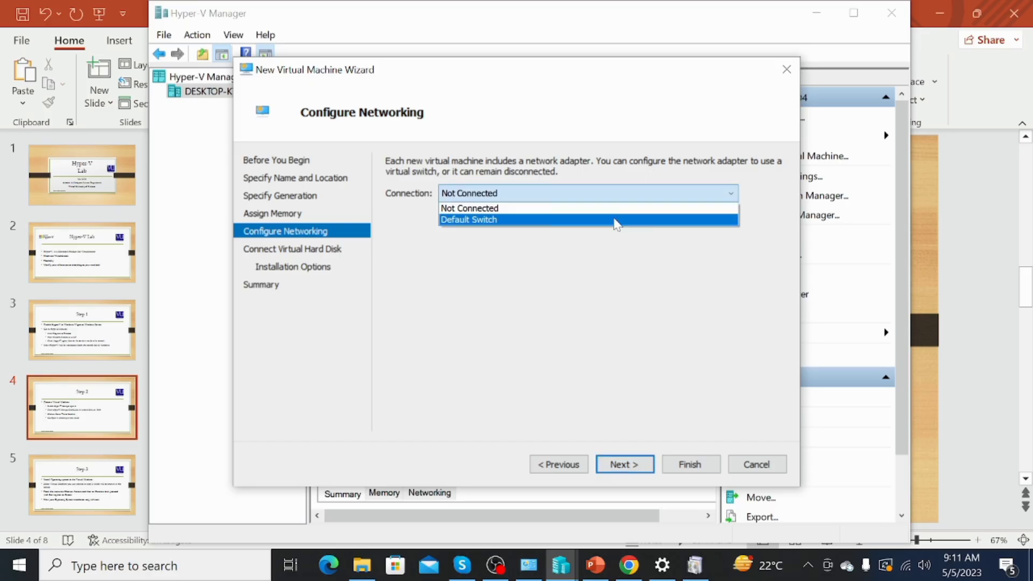
pyautogui.click(611, 220)
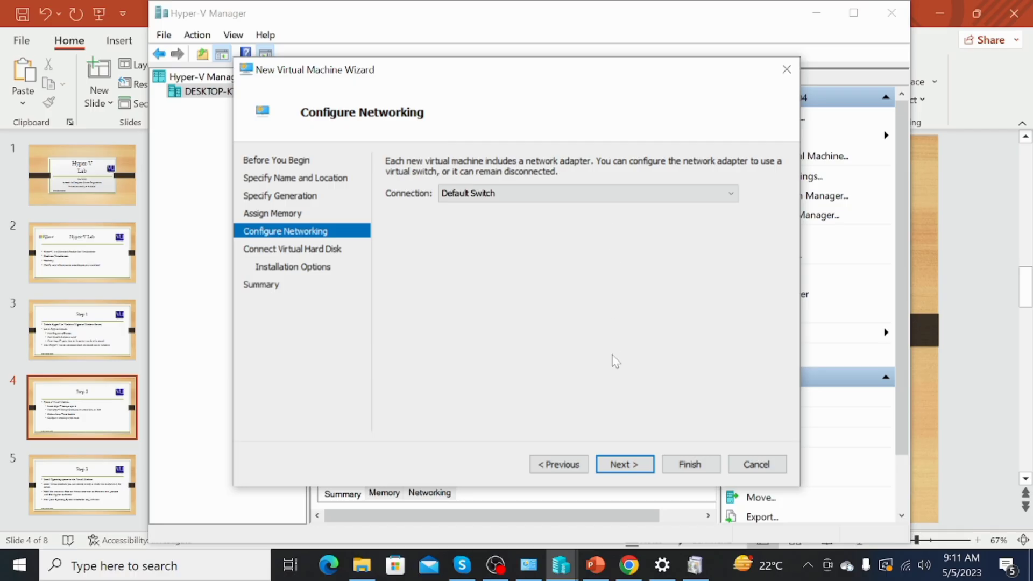
# Change the Test.vhdx virtual disk size from 127 GB to 40 GB
pyautogui.click(629, 467)
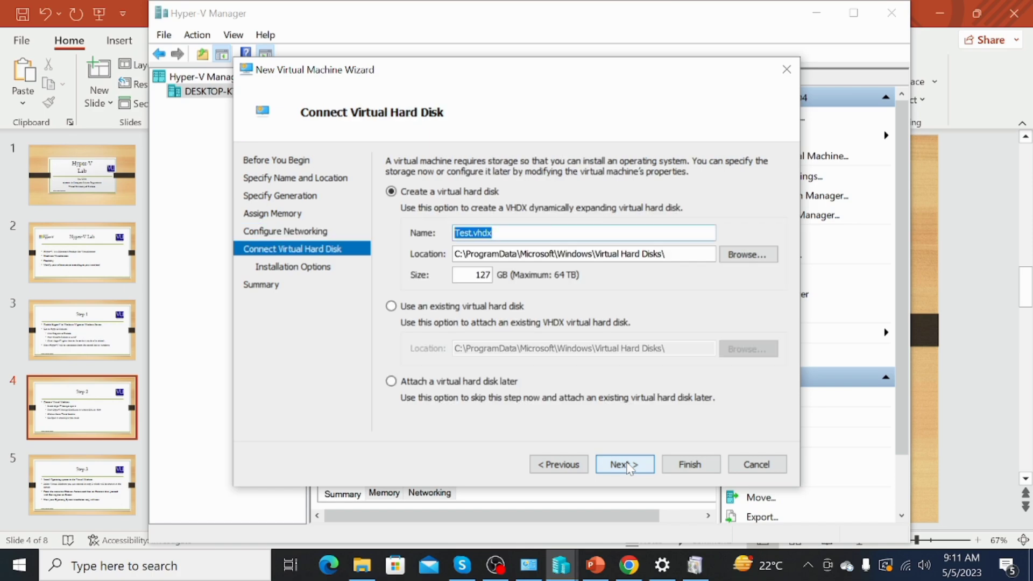
pyautogui.click(487, 275)
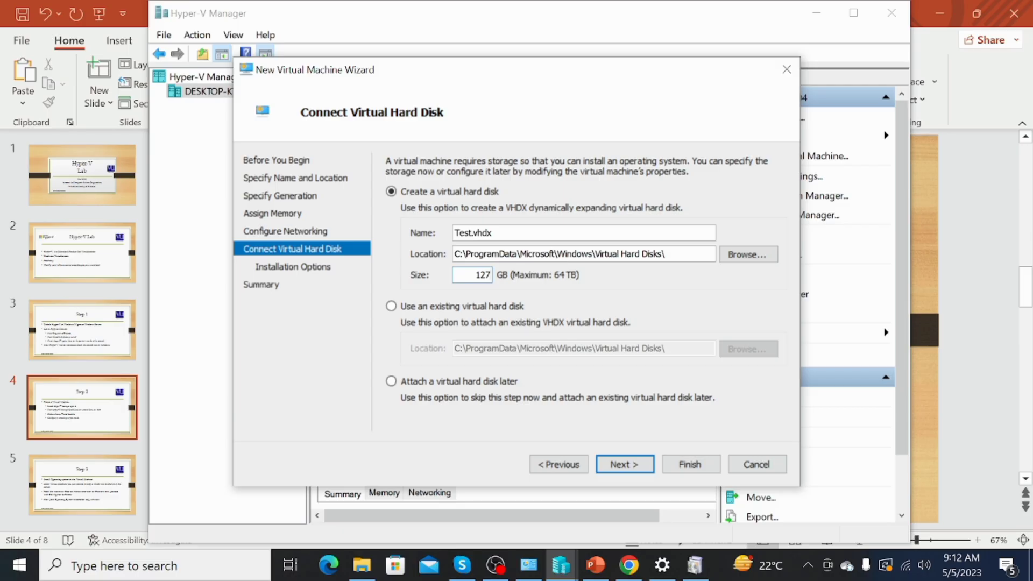
pyautogui.press('BackSpace')
pyautogui.press('BackSpace')
pyautogui.press('BackSpace')
pyautogui.write('40')
# Select installing the OS from a bootable image file and browse for the image
pyautogui.click(613, 468)
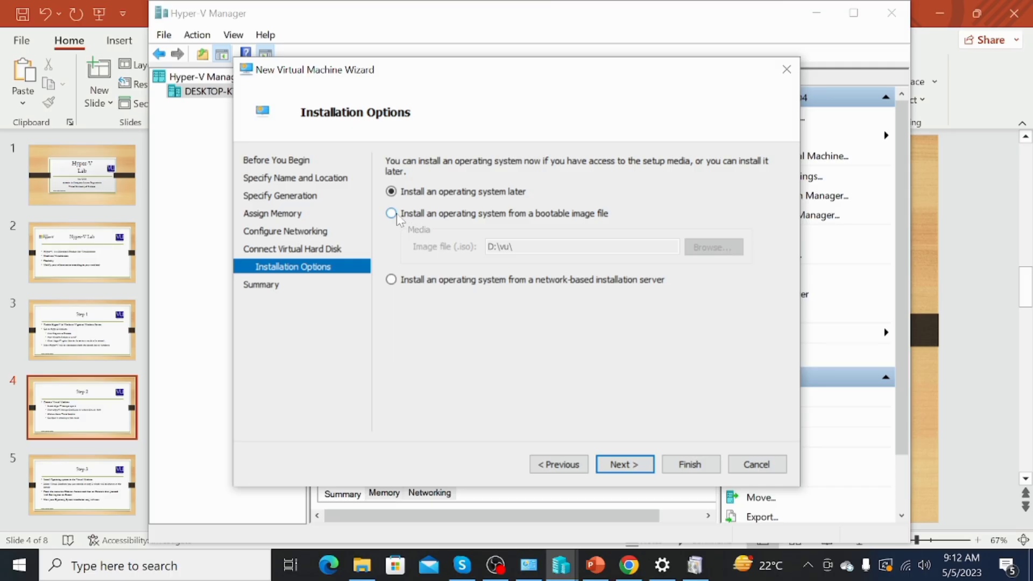
pyautogui.click(392, 214)
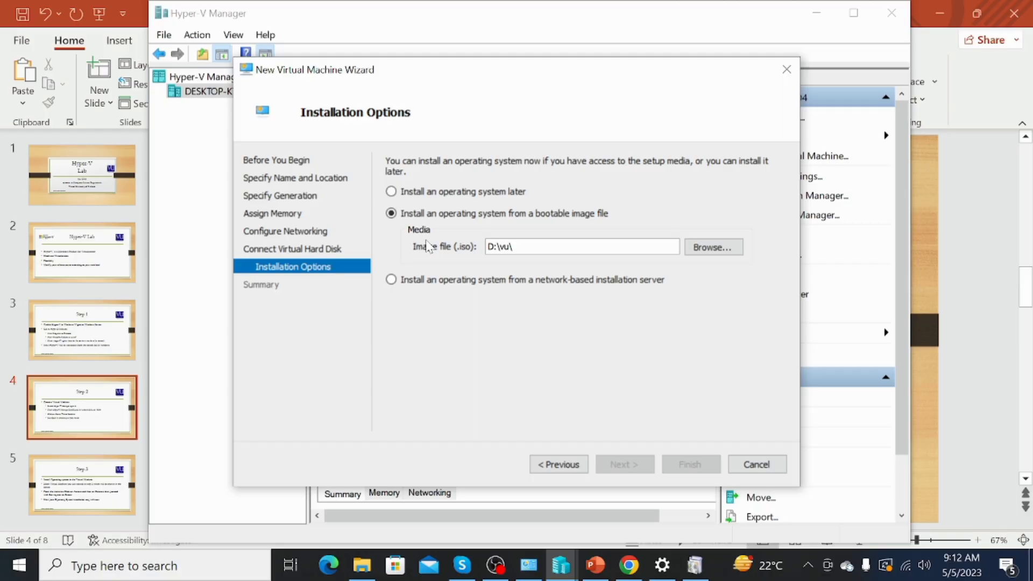
pyautogui.click(726, 252)
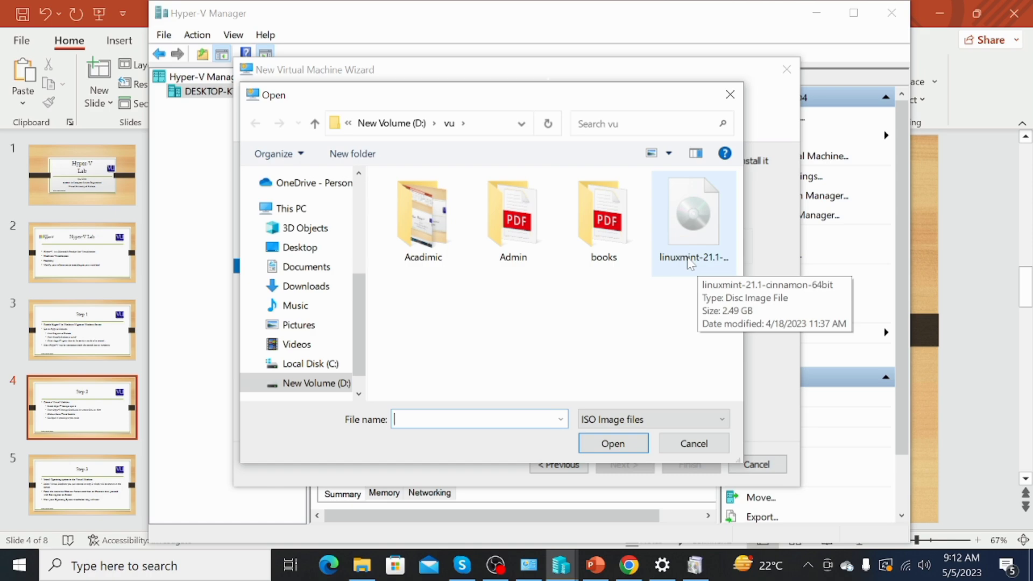
# Choose linuxmint-21.1-cinnamon-64bit.iso from D:\vu as the image file
pyautogui.click(689, 262)
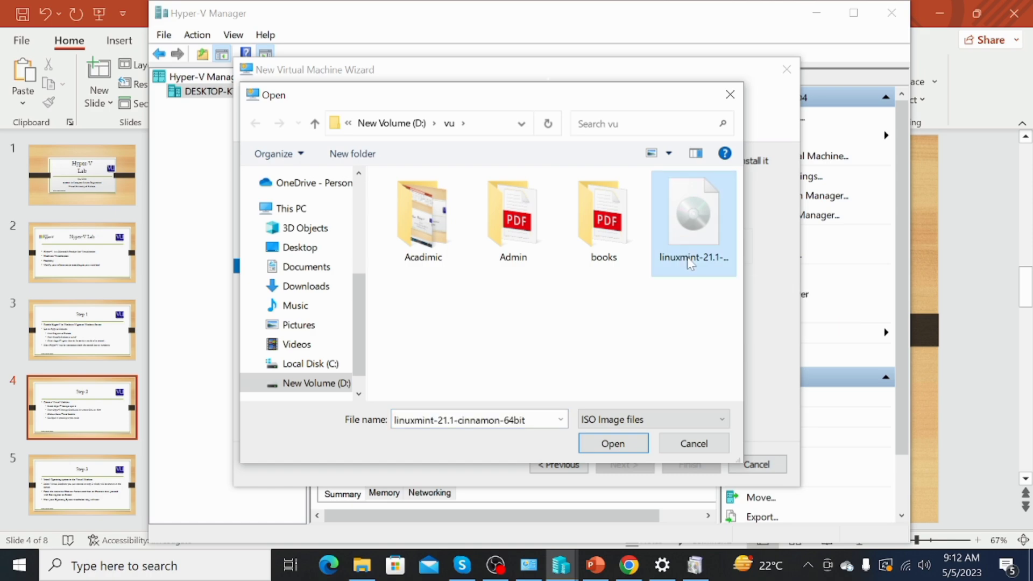
pyautogui.click(614, 444)
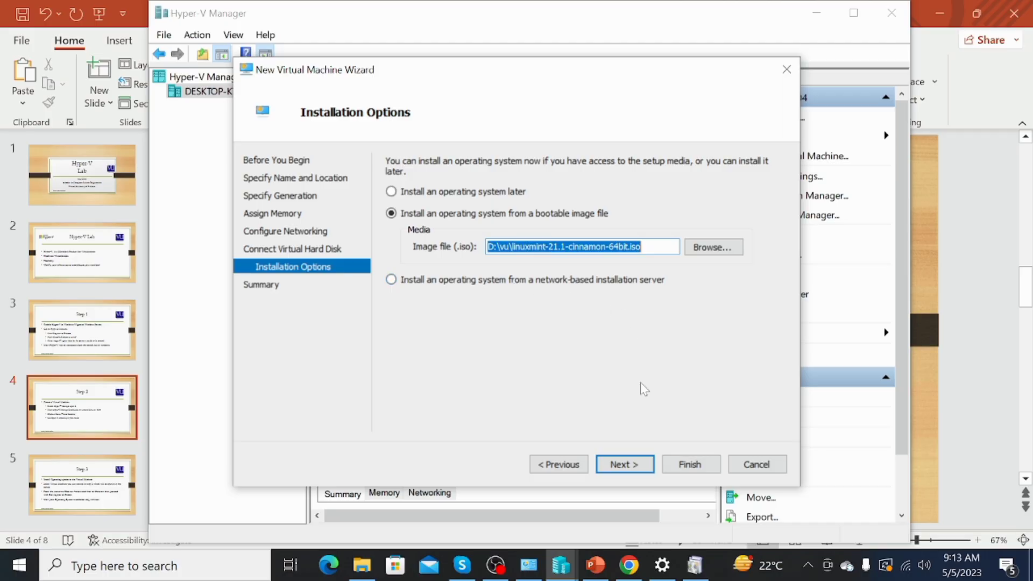
# Review the Summary page, finish the wizard, and select the new Test VM
pyautogui.click(629, 466)
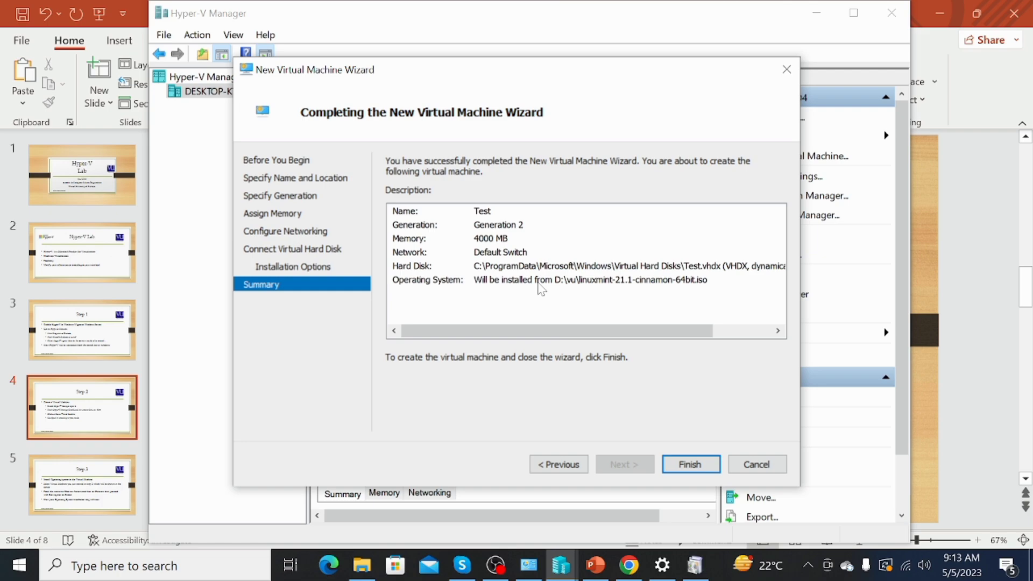
pyautogui.click(677, 466)
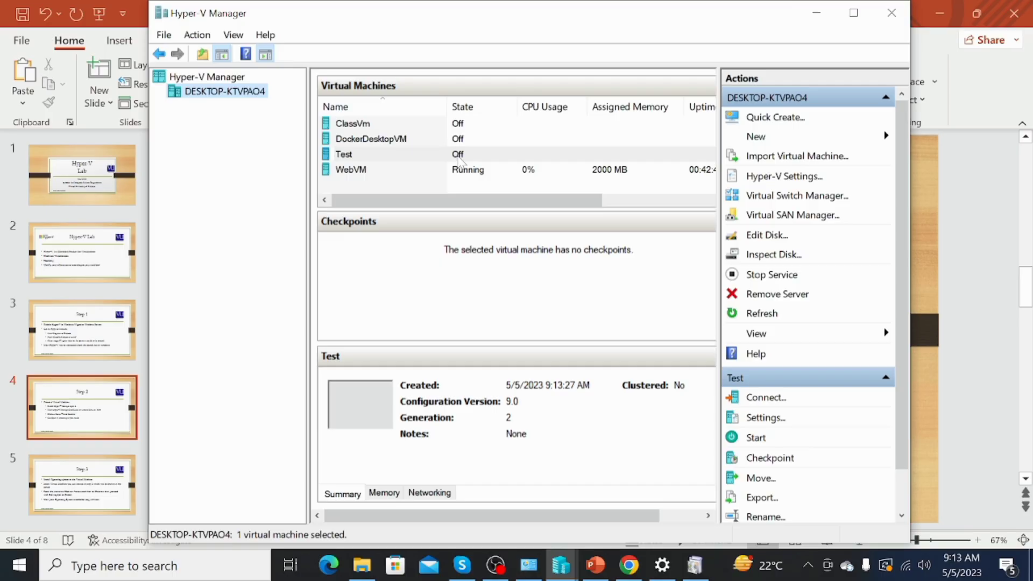
pyautogui.click(343, 157)
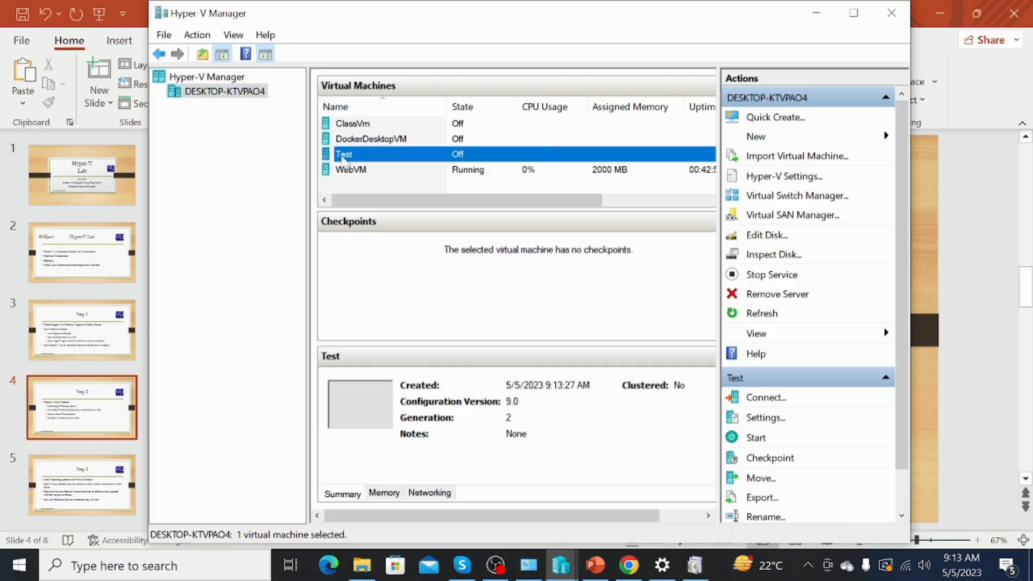
# Review the context-menu actions available for the stopped Test VM
pyautogui.click(344, 155)
pyautogui.rightClick(345, 157)
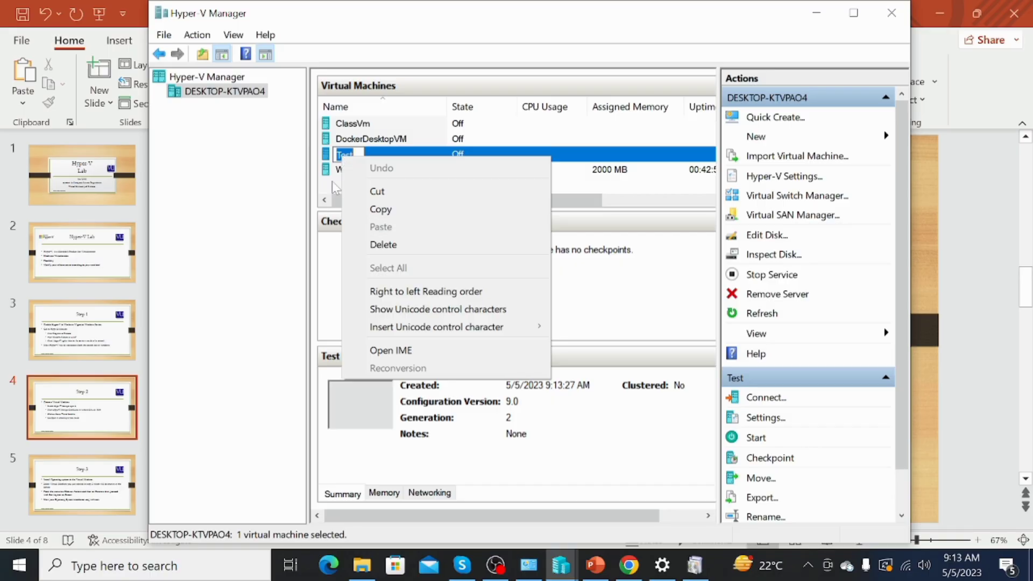
pyautogui.click(328, 161)
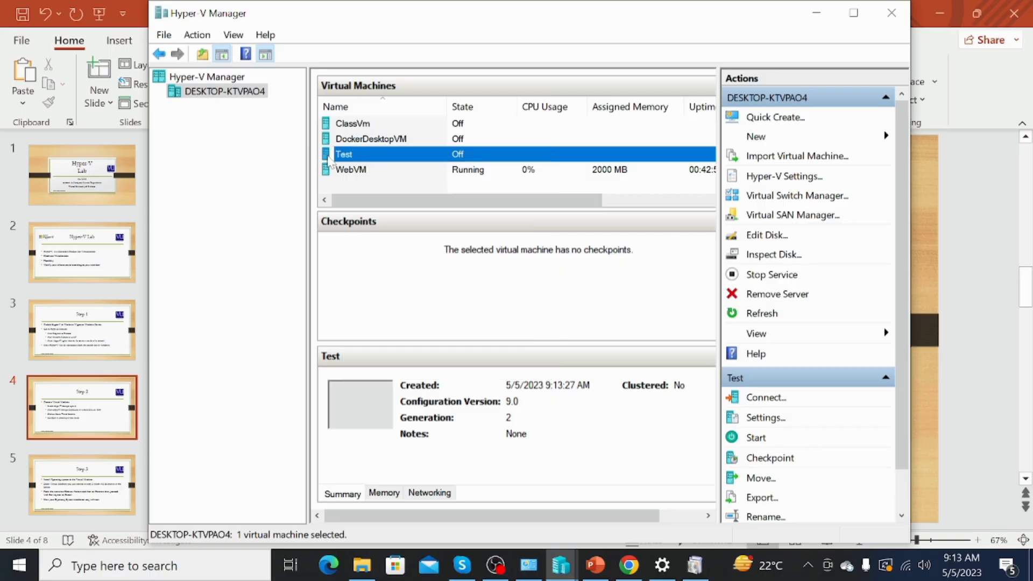
pyautogui.rightClick(329, 159)
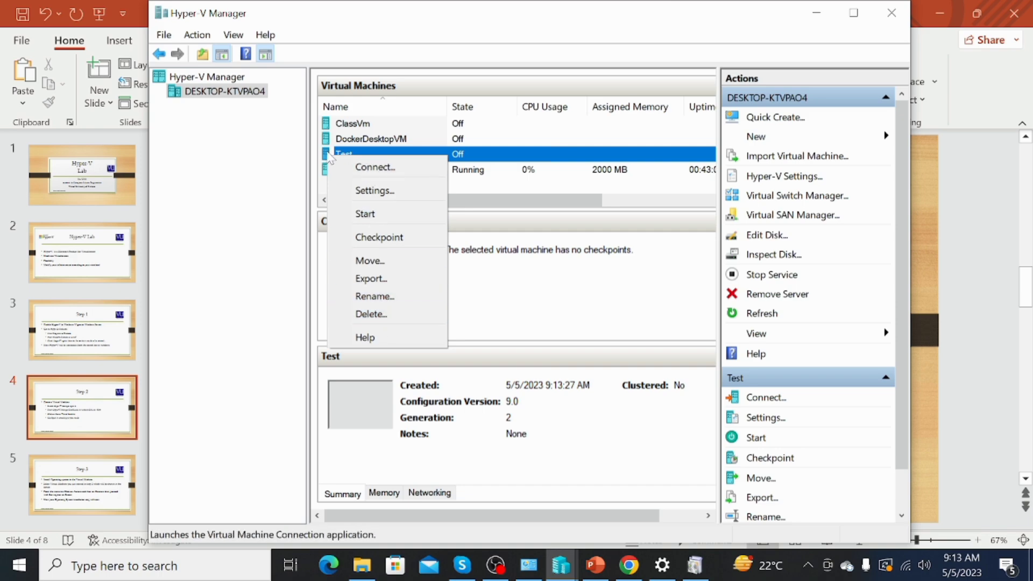
pyautogui.click(343, 156)
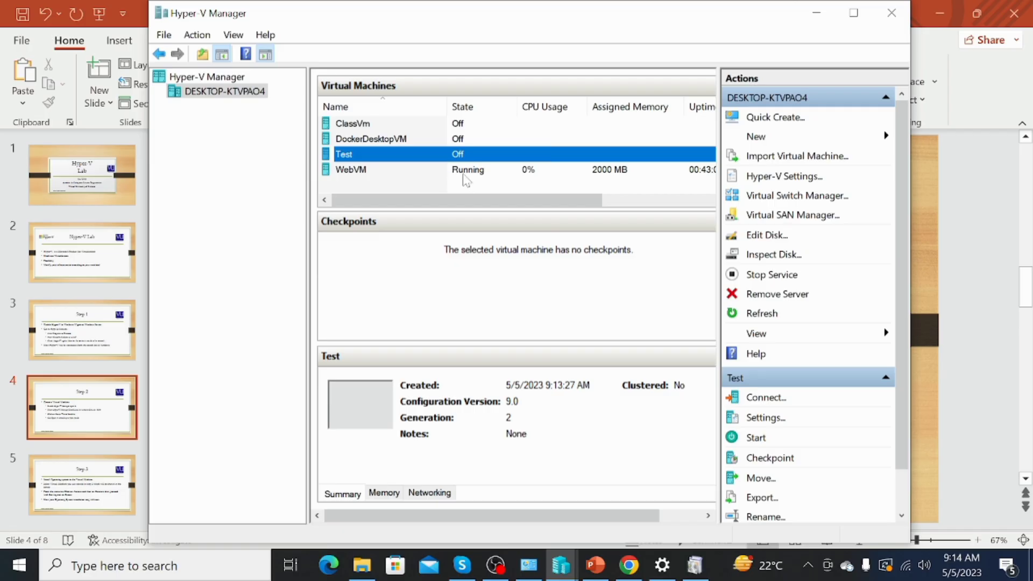
# Compare them with the running WebVM's actions, then reopen the Test VM's action menu
pyautogui.click(363, 171)
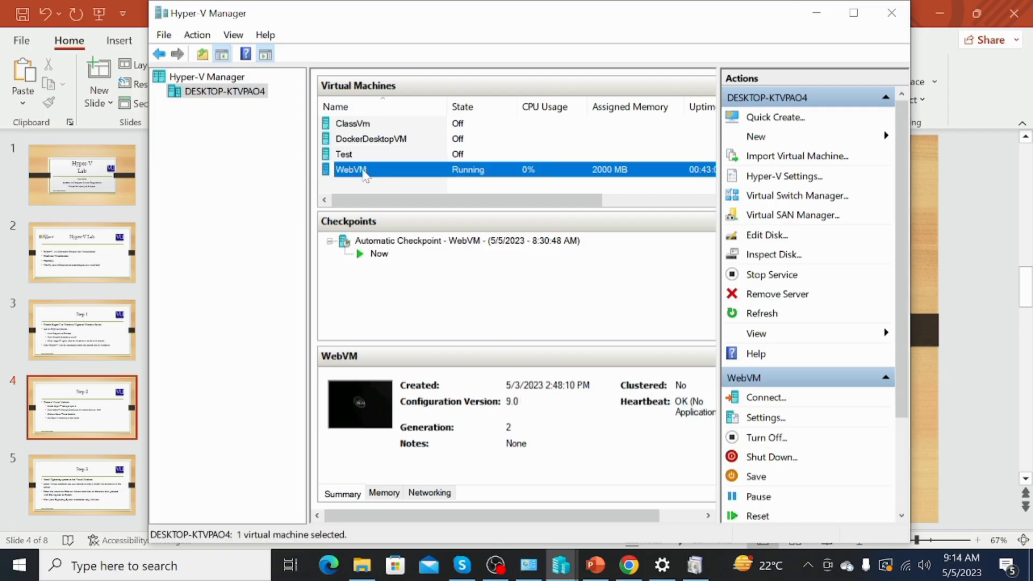
pyautogui.rightClick(364, 171)
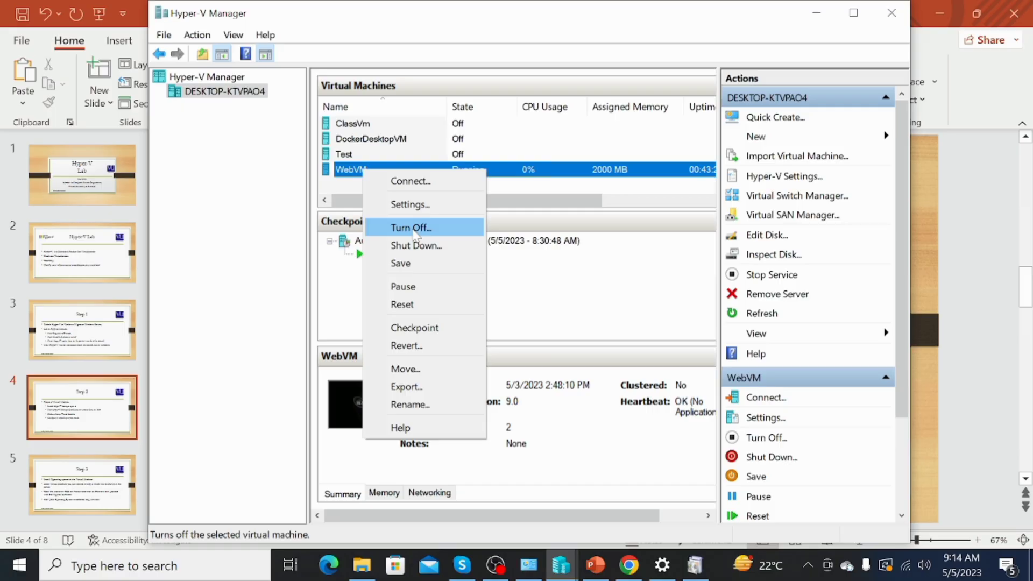
pyautogui.click(354, 172)
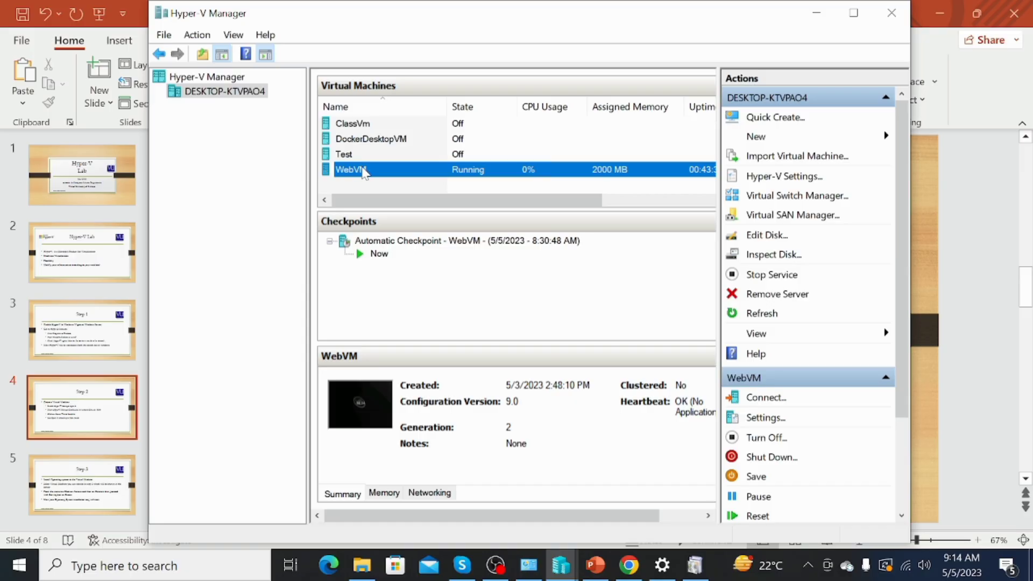
pyautogui.click(349, 156)
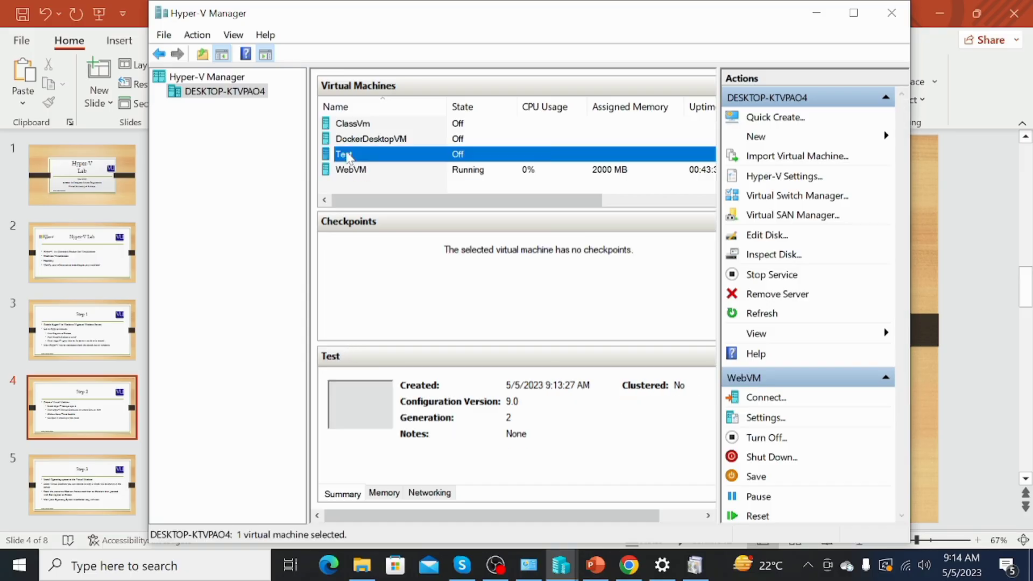
pyautogui.rightClick(347, 153)
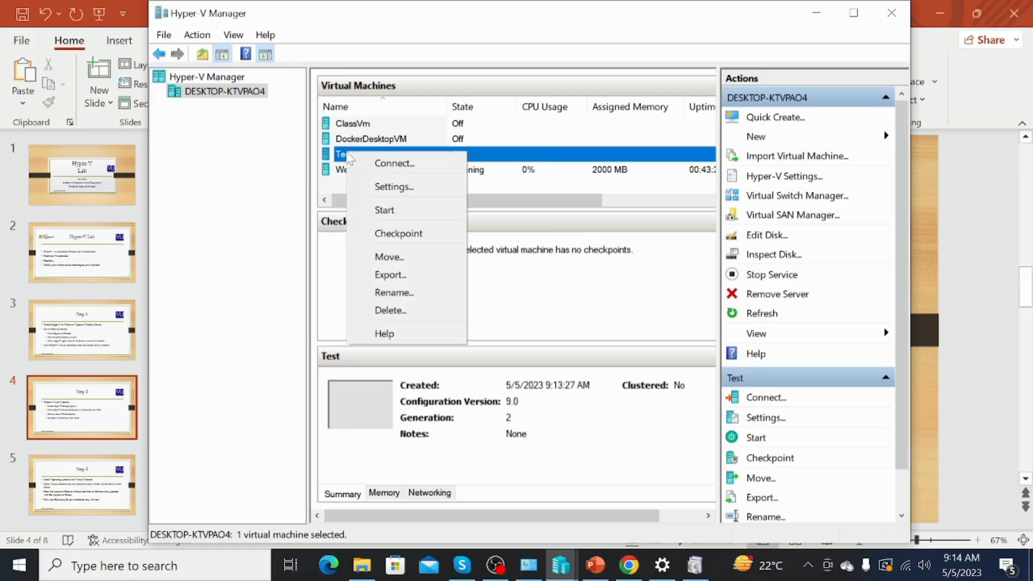
# Disable Secure Boot for Test, review its 4000 MB memory and single processor, and apply
pyautogui.click(385, 188)
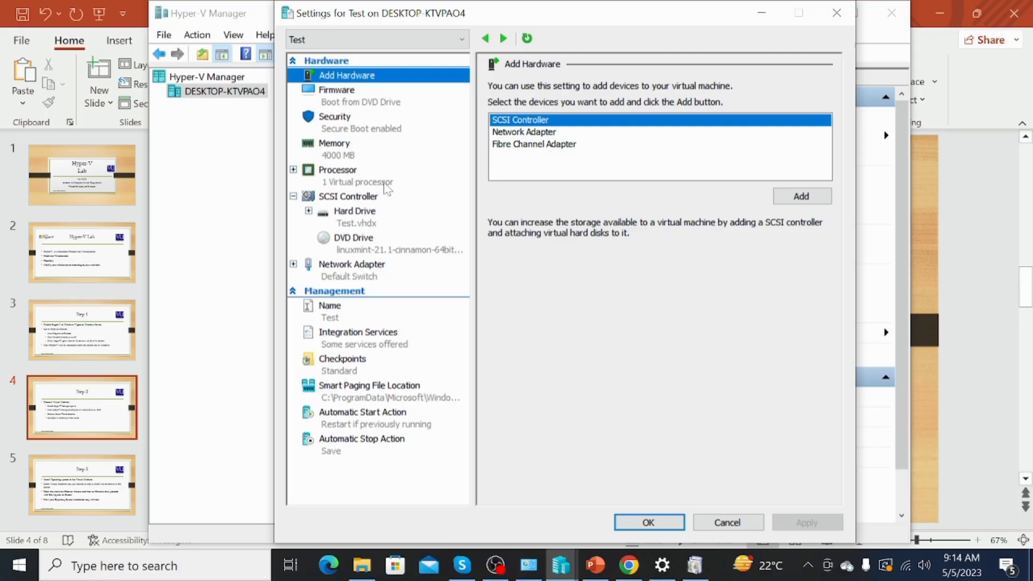
pyautogui.click(353, 131)
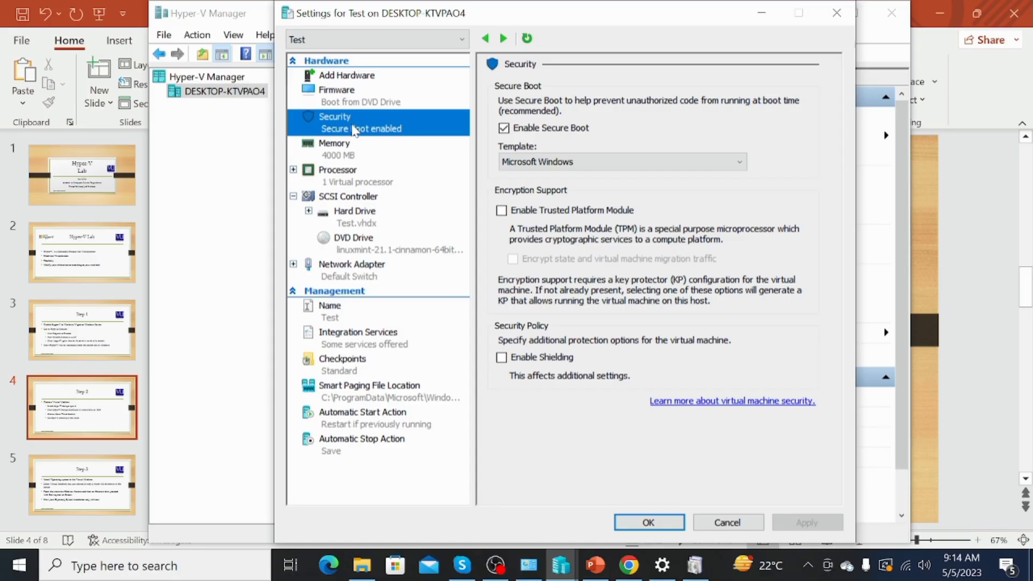
pyautogui.click(504, 129)
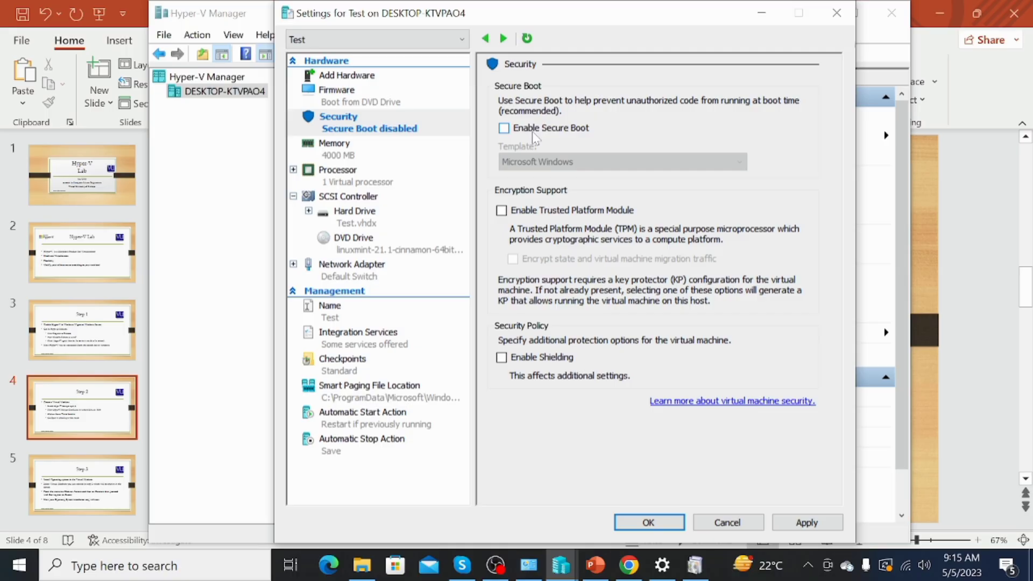
pyautogui.click(382, 156)
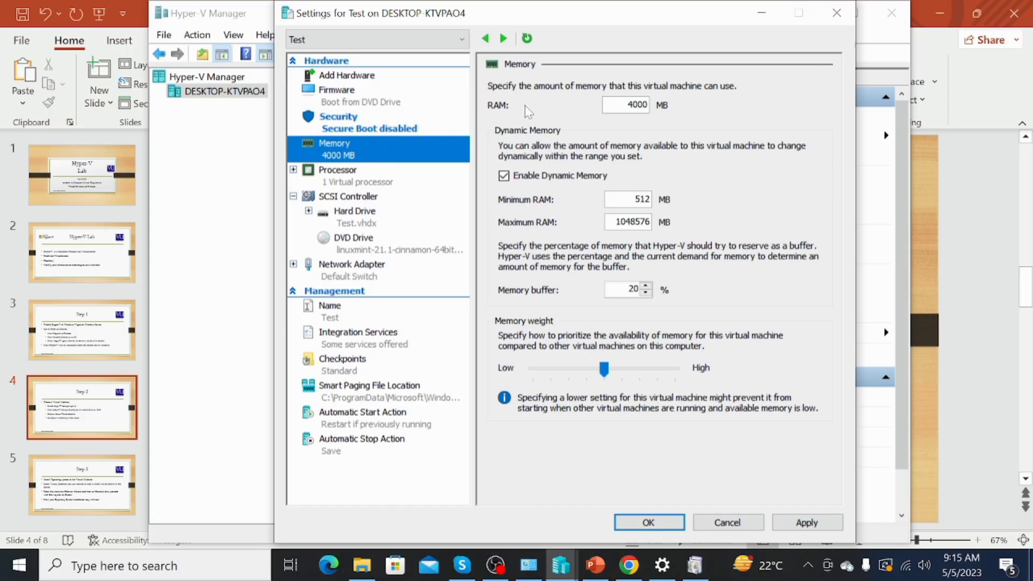
pyautogui.click(379, 184)
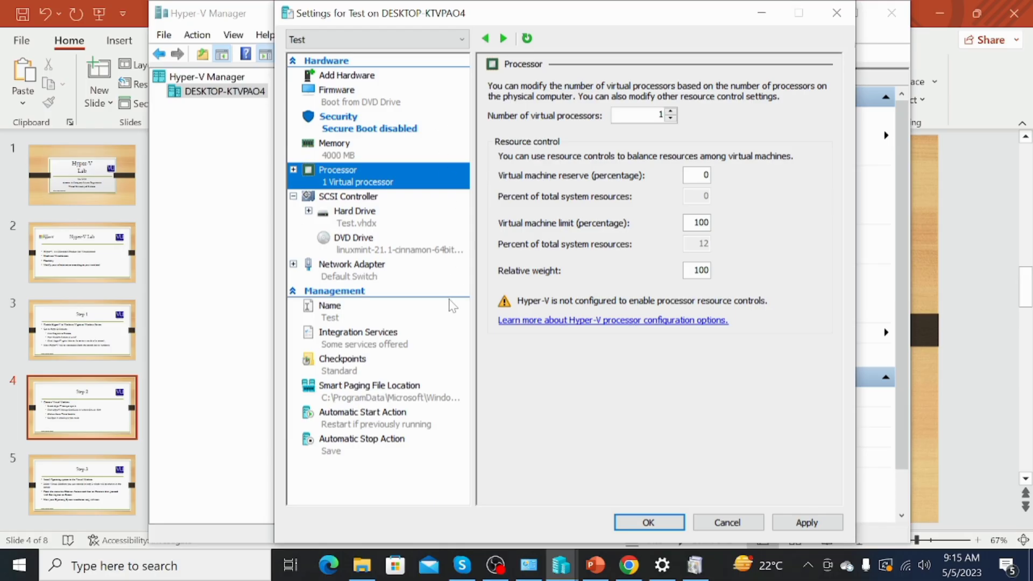
pyautogui.click(639, 526)
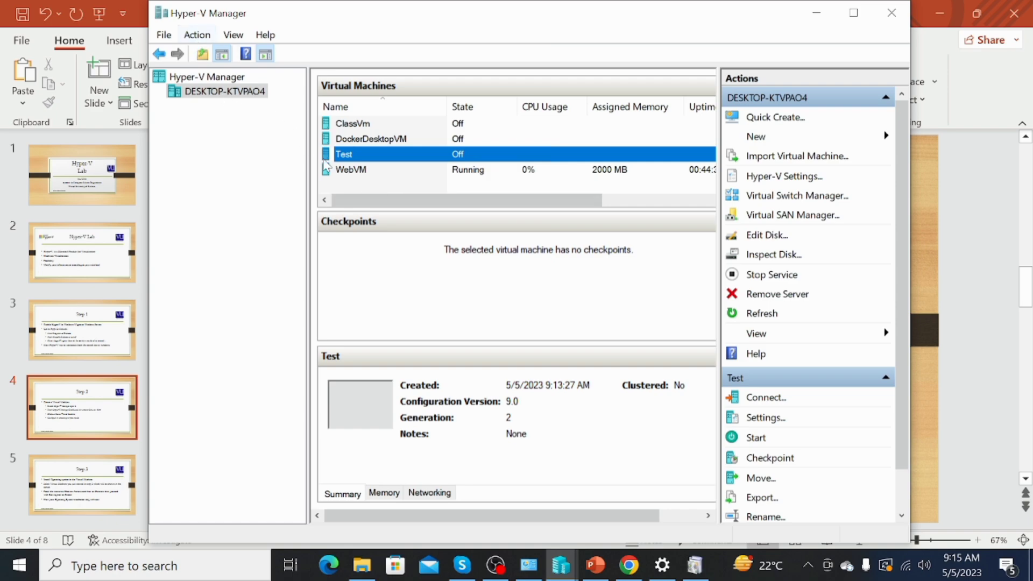
pyautogui.click(209, 37)
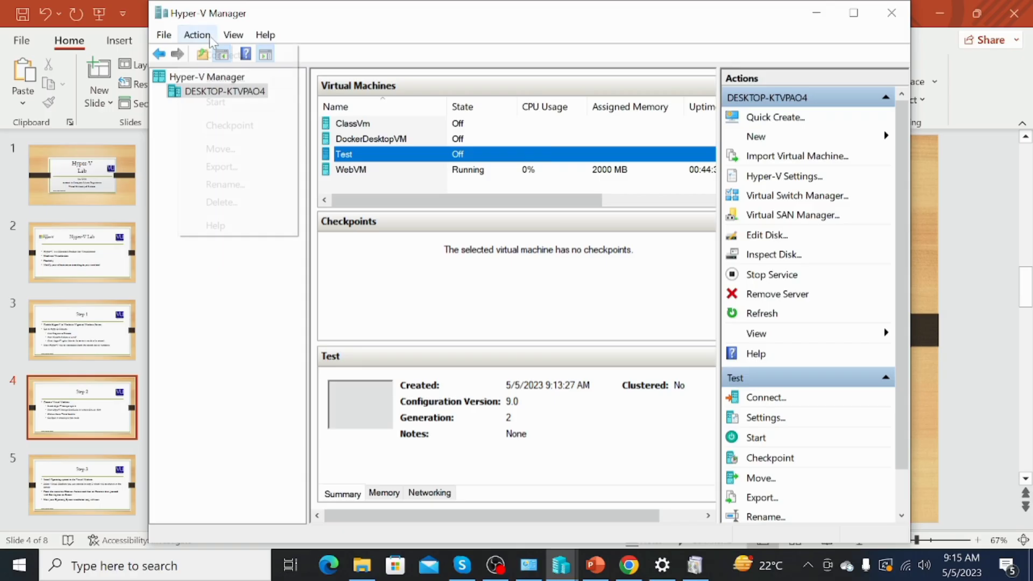
pyautogui.click(220, 55)
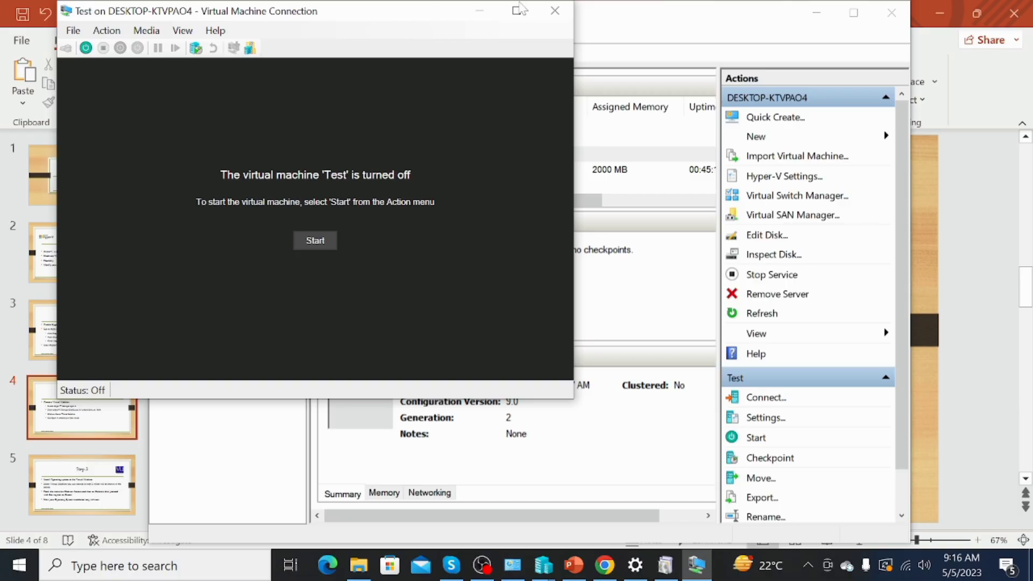
pyautogui.click(549, 16)
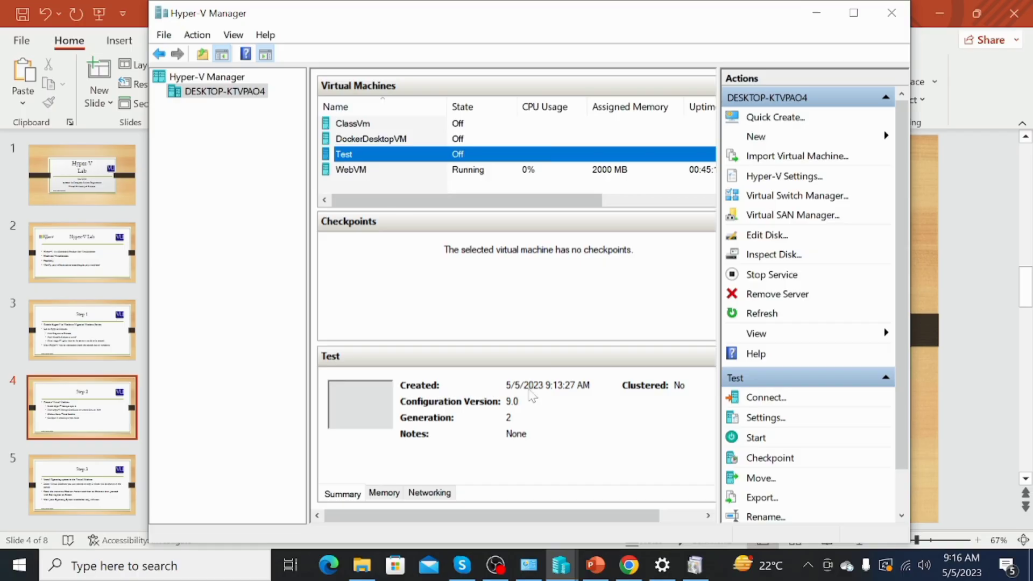
# Open a maximized connection to WebVM and submit the account password at the login screen
pyautogui.doubleClick(371, 170)
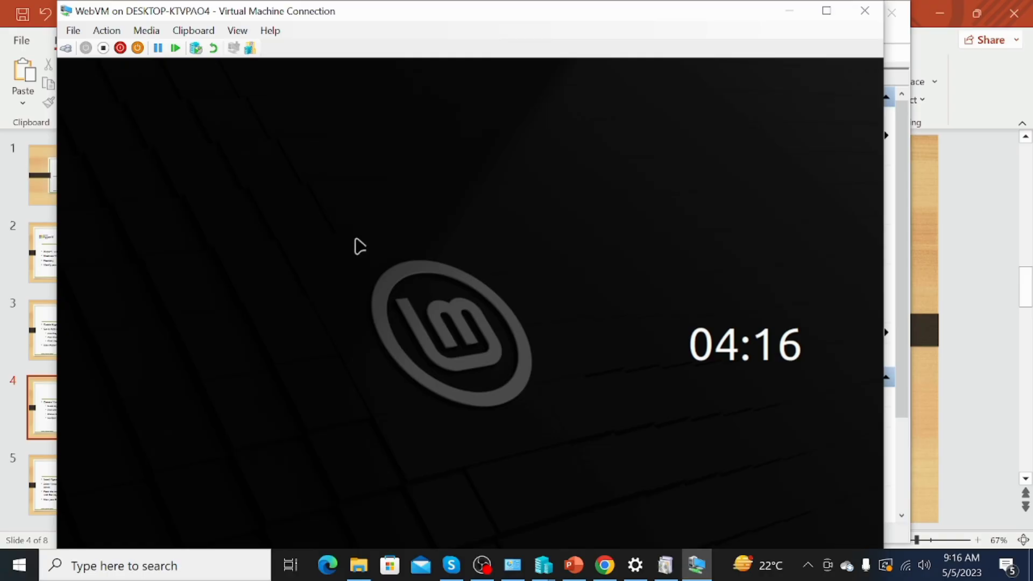
pyautogui.click(826, 11)
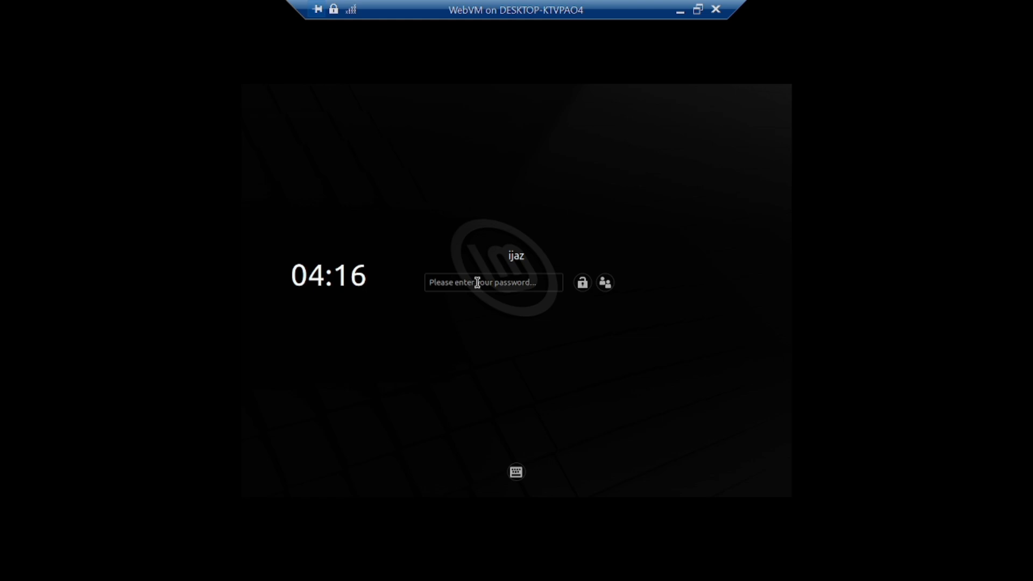
pyautogui.click(477, 282)
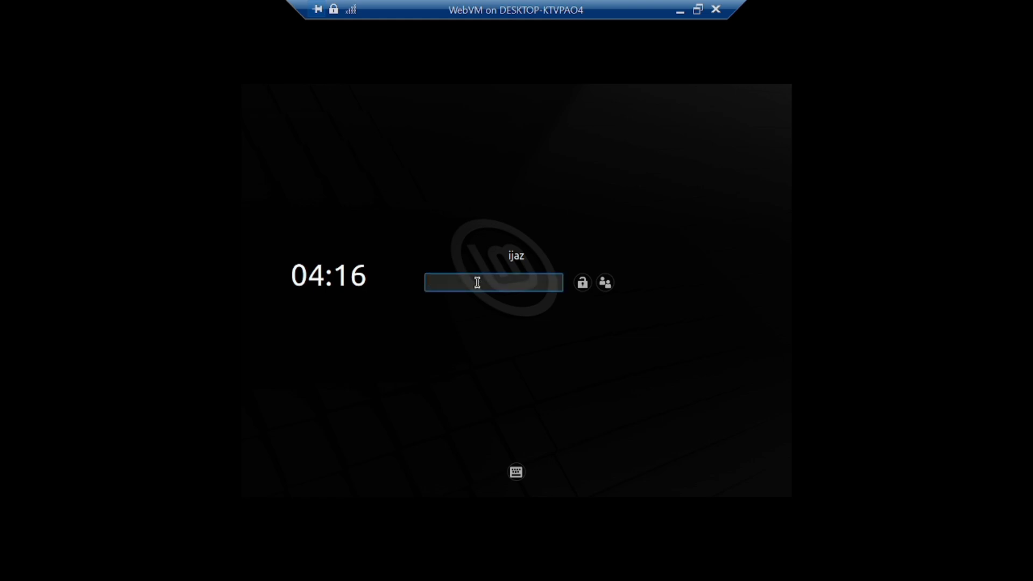
pyautogui.write('•••')
pyautogui.press('Return')
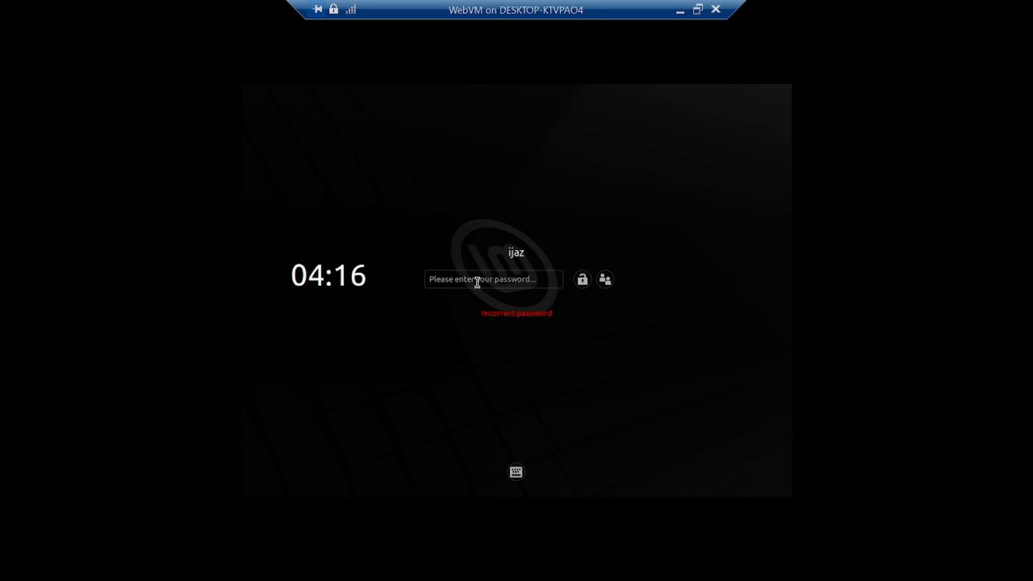
# Re-enter the account password to reach WebVM's desktop, then minimize the connection window
pyautogui.click(478, 283)
pyautogui.write('•••')
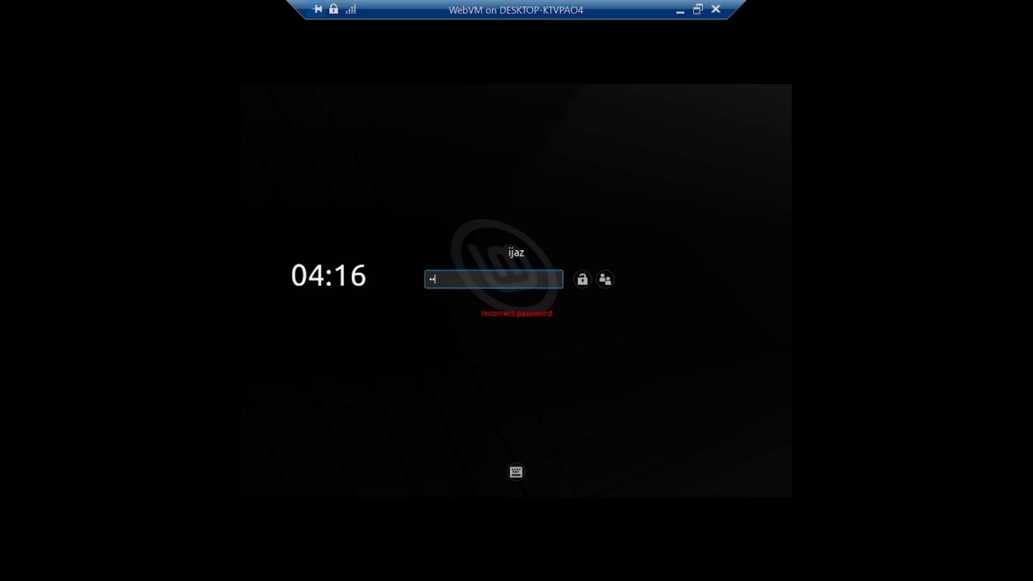
pyautogui.press('Return')
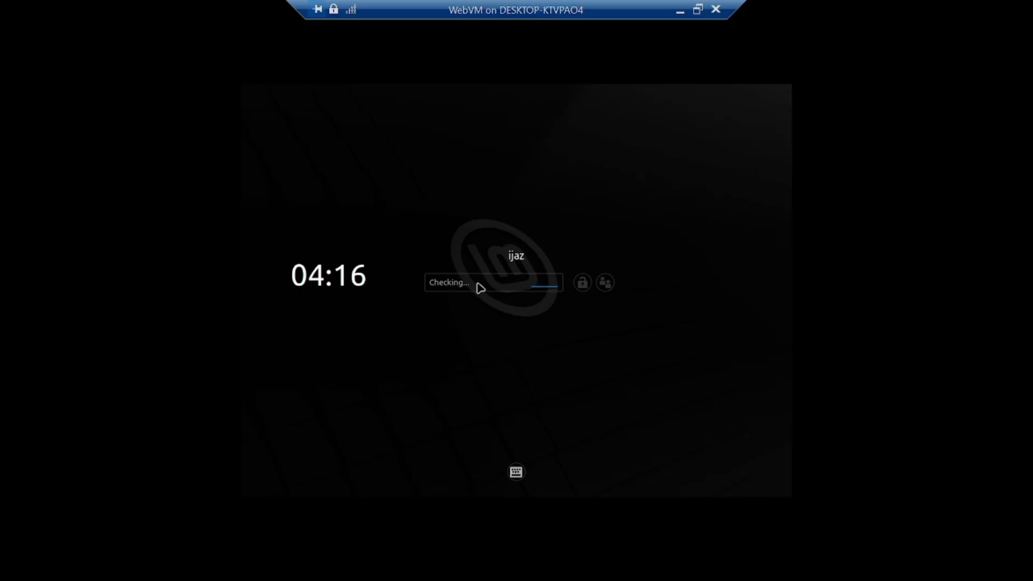
pyautogui.click(680, 11)
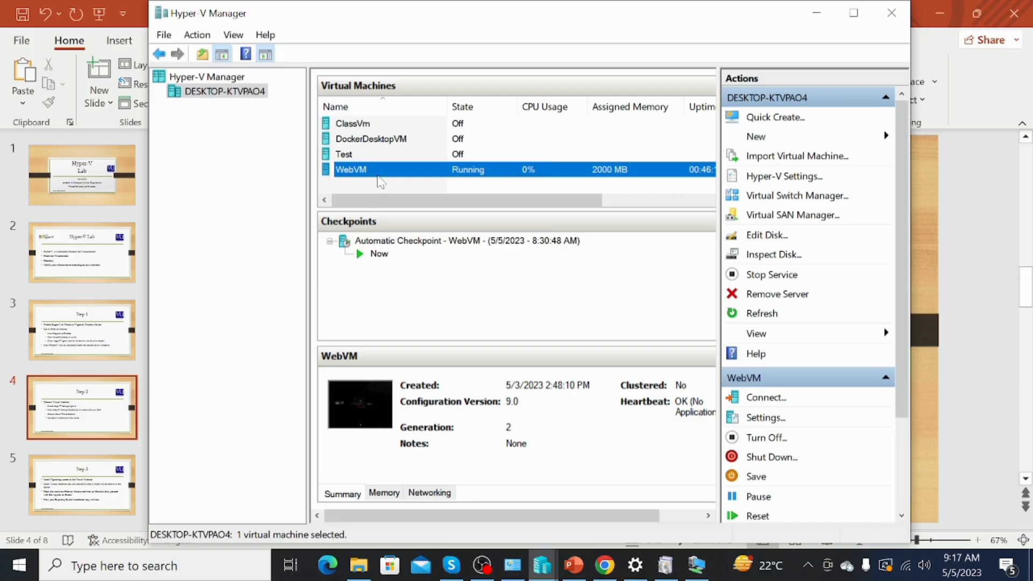
# Advance the PowerPoint lab deck to the Step 4 slide on VM states, then return to Hyper-V Manager
pyautogui.click(577, 568)
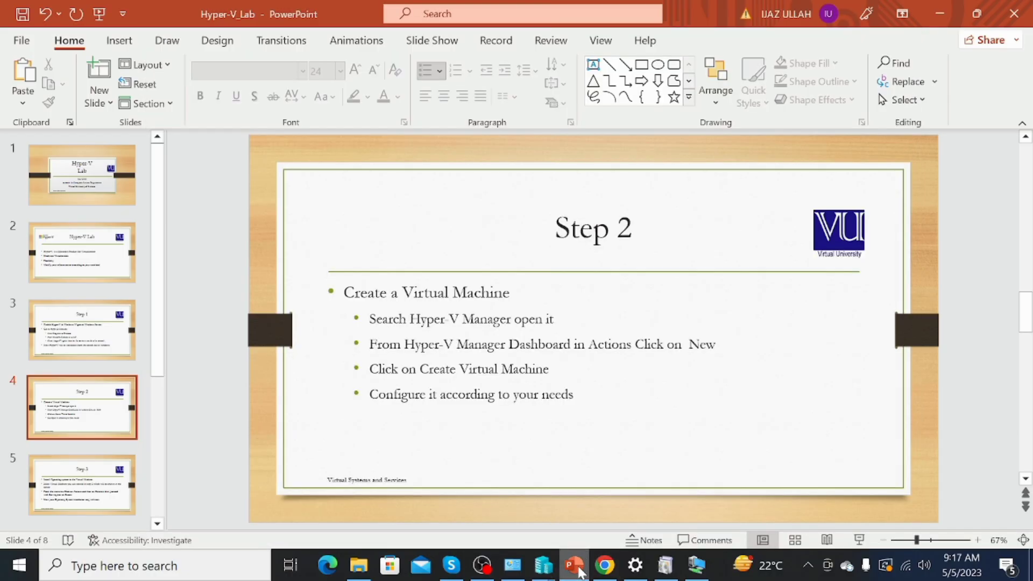
pyautogui.press('Down')
pyautogui.press('Down')
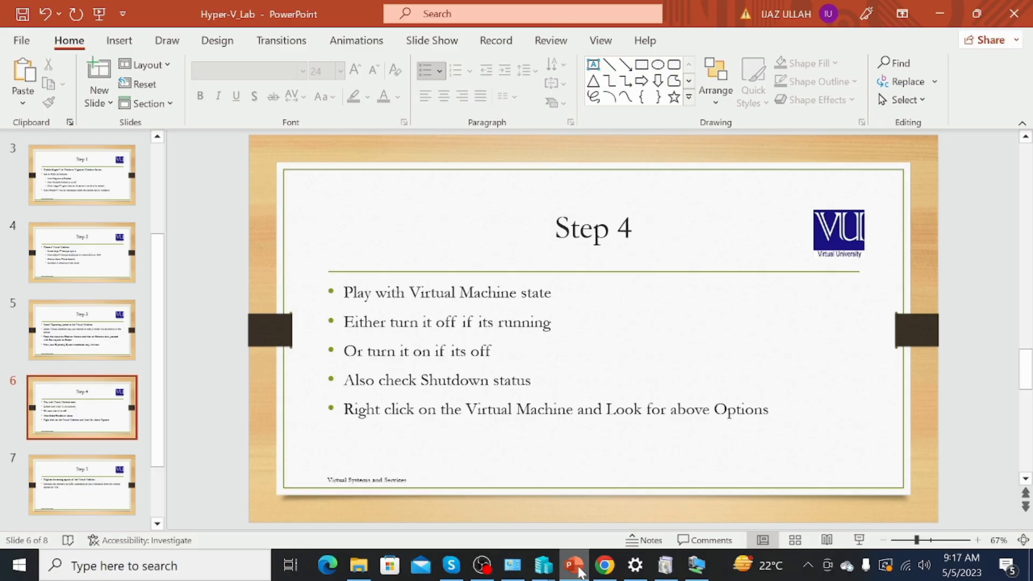
pyautogui.moveTo(644, 567)
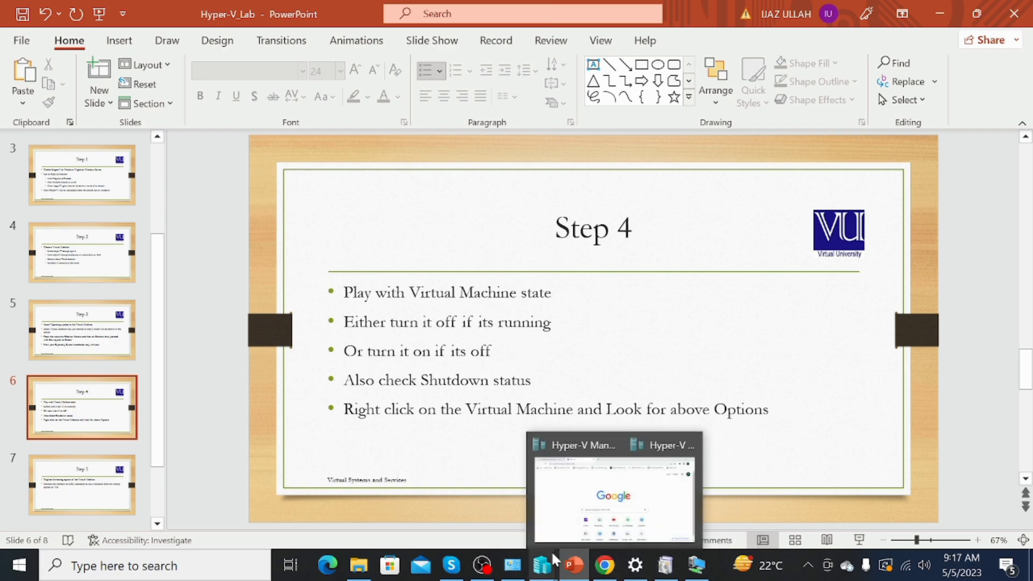
pyautogui.moveTo(549, 555)
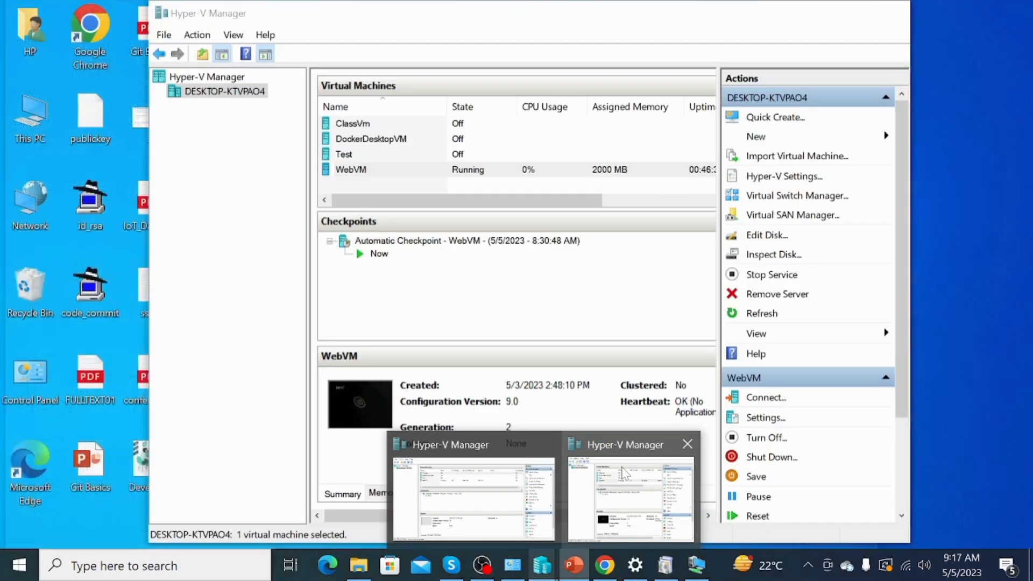
pyautogui.click(629, 498)
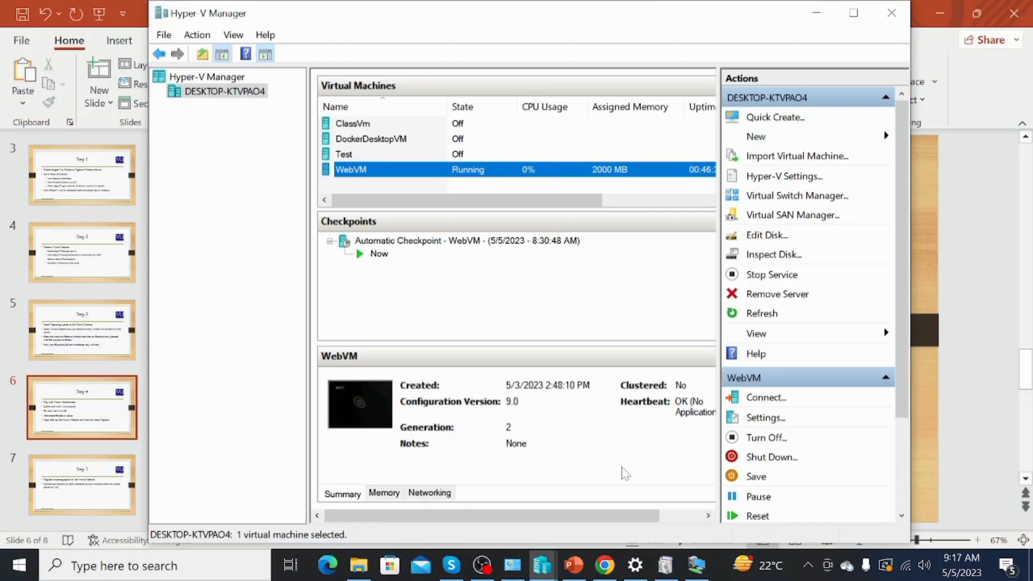
pyautogui.click(370, 155)
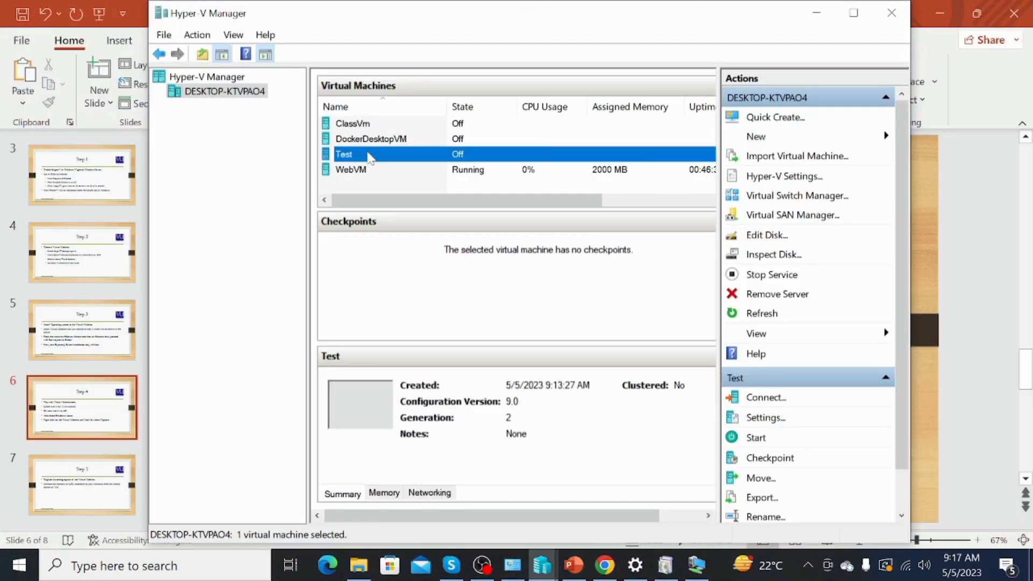
pyautogui.rightClick(370, 157)
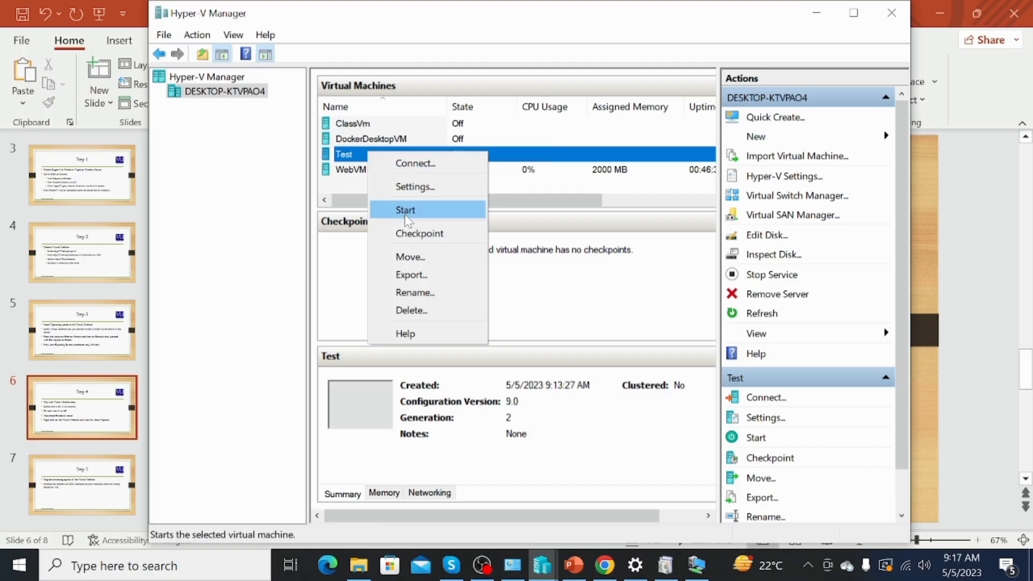
pyautogui.click(357, 176)
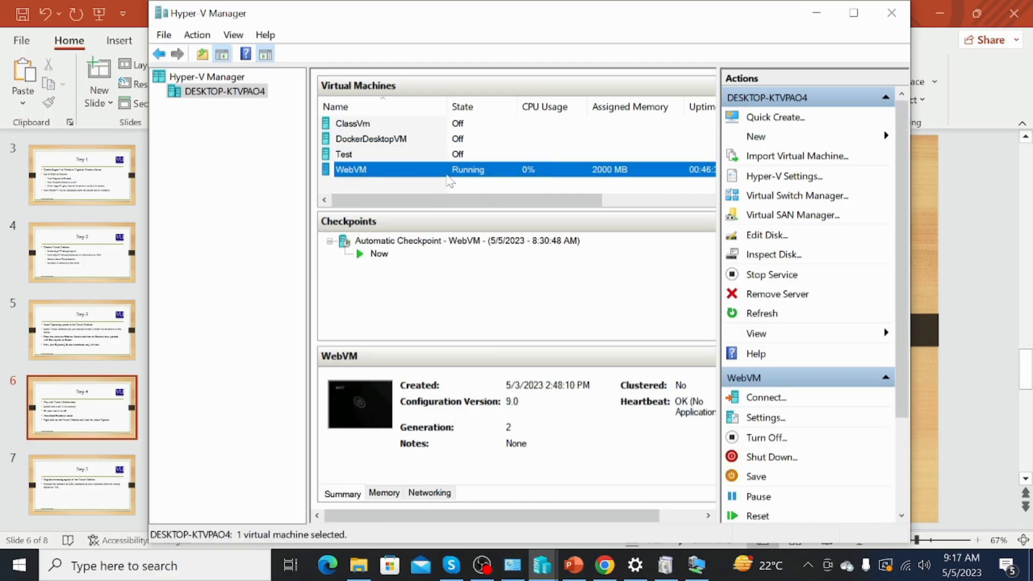
pyautogui.click(372, 156)
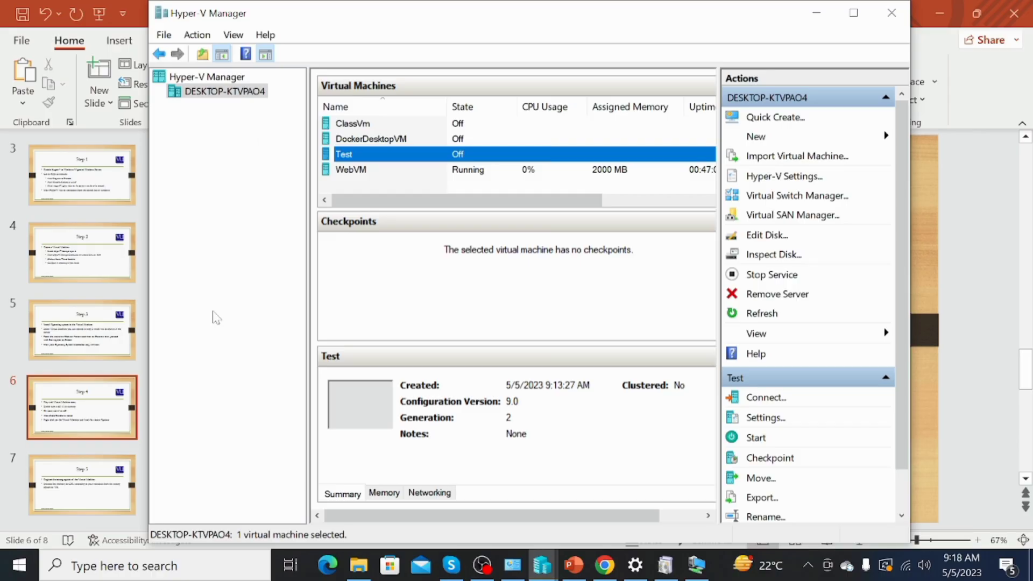
# Search Windows for 'power', then show PowerPoint's Step 5 slide about increasing VM memory or CPU
pyautogui.click(156, 573)
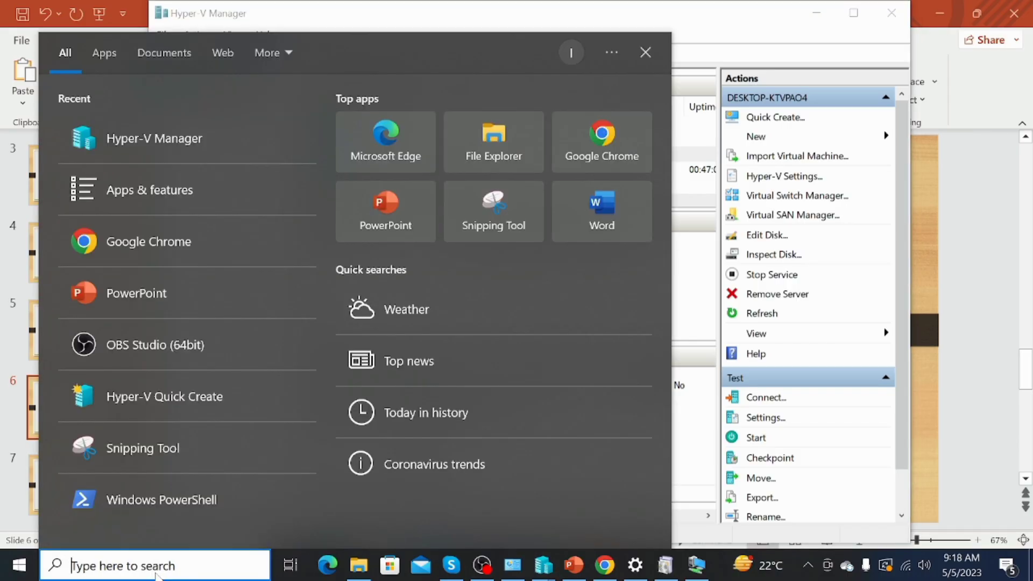
pyautogui.write('power')
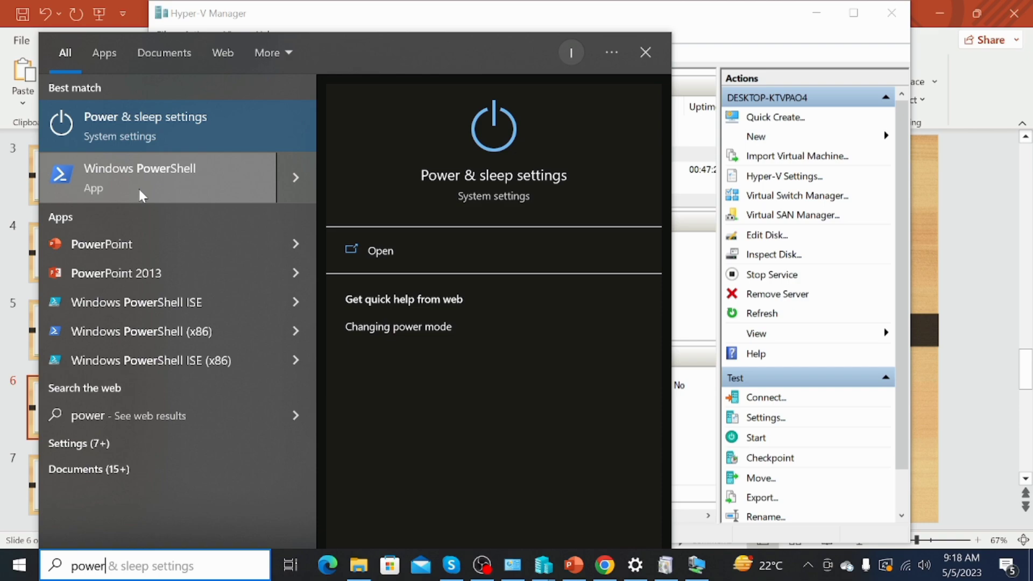
pyautogui.click(607, 6)
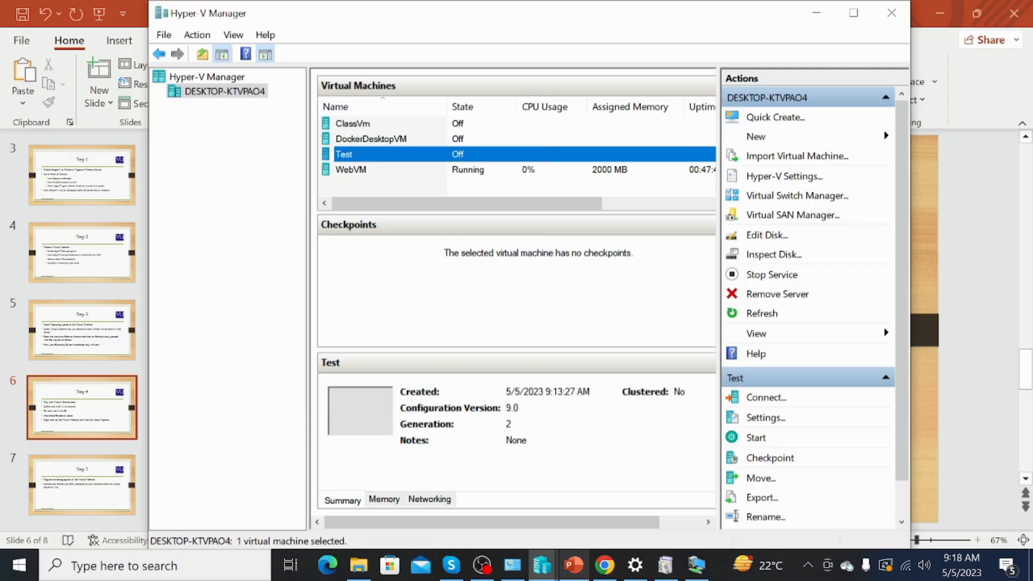
pyautogui.click(574, 565)
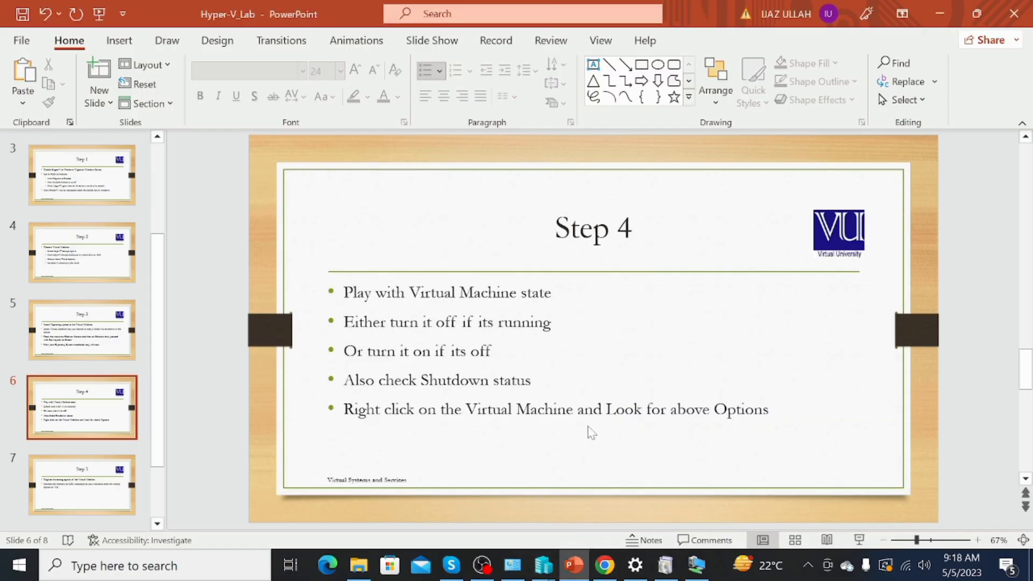
pyautogui.scroll(-1, 591, 432)
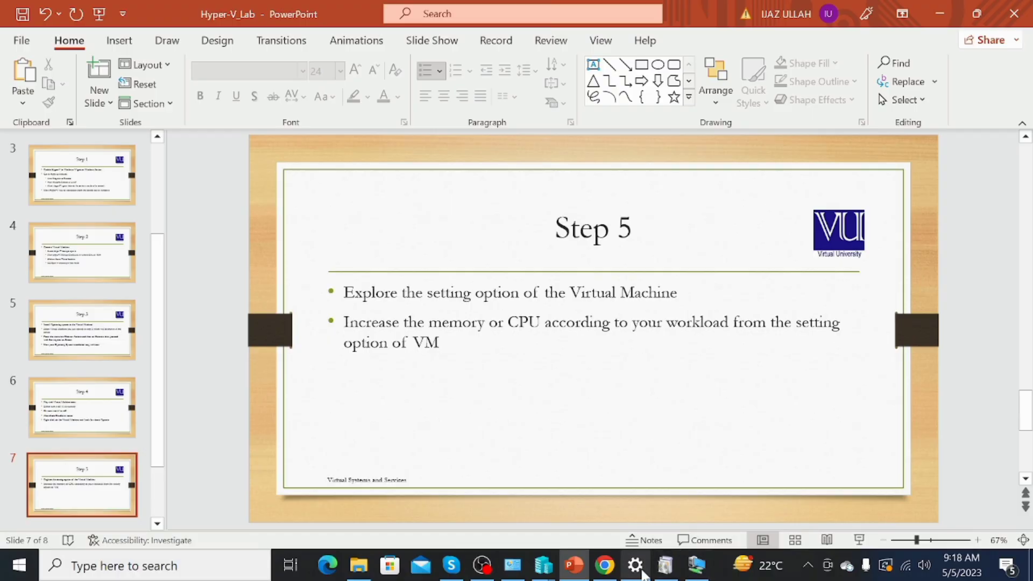